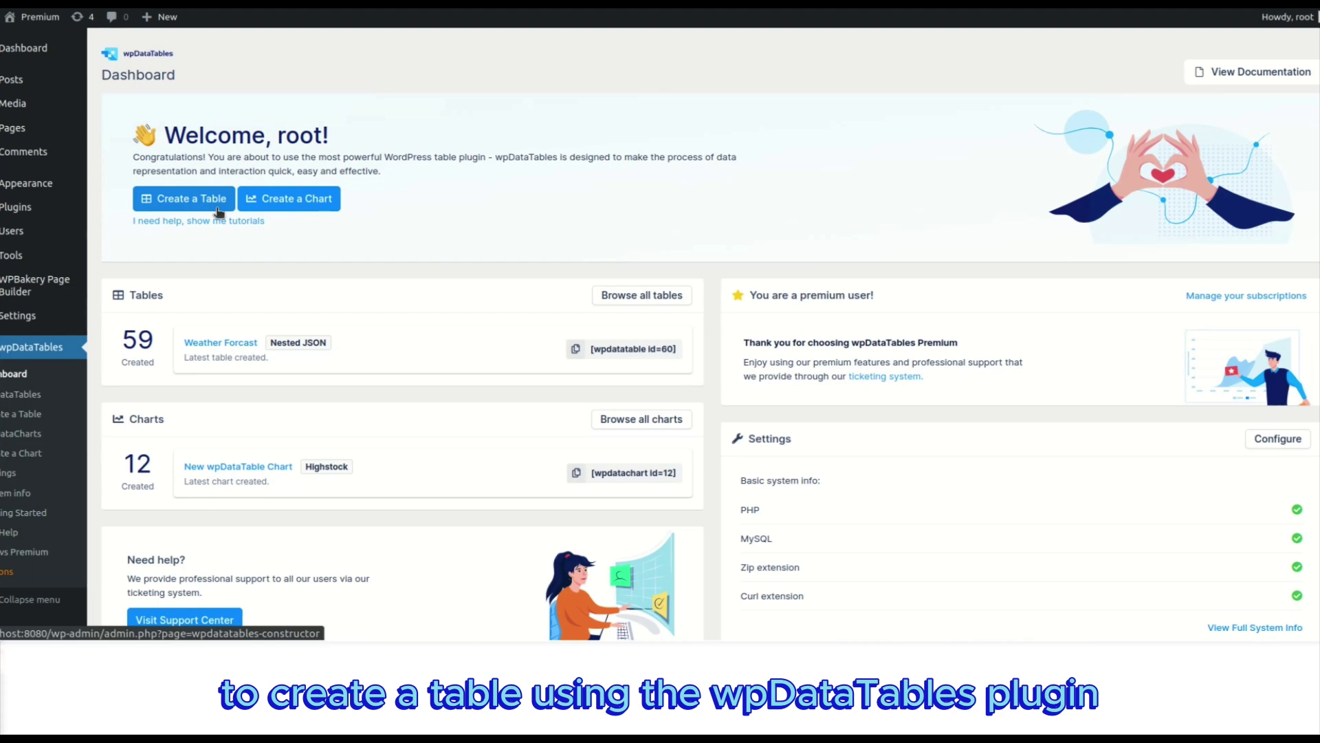
# Step: Start a new data table linked to an existing data source and set its input data source type to Nested JSON
pyautogui.click(4, 414)
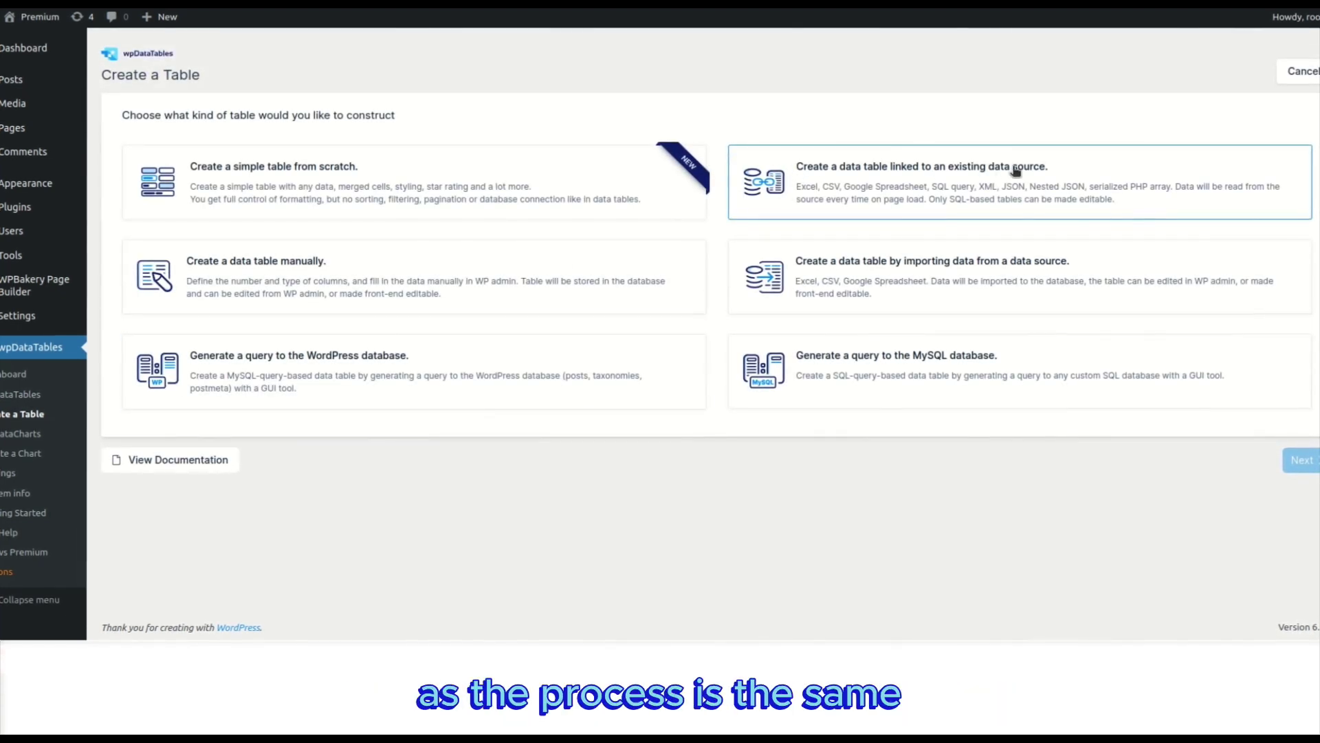
pyautogui.click(1042, 173)
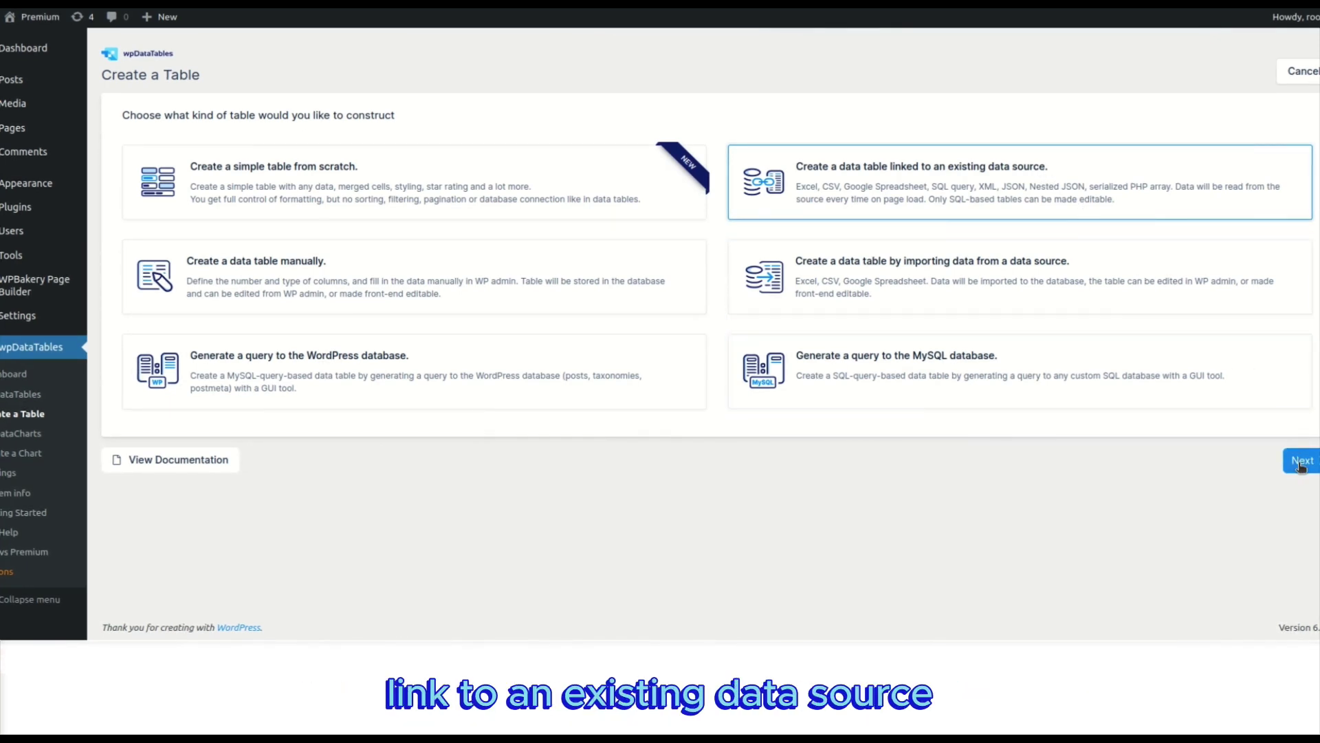
pyautogui.click(1301, 467)
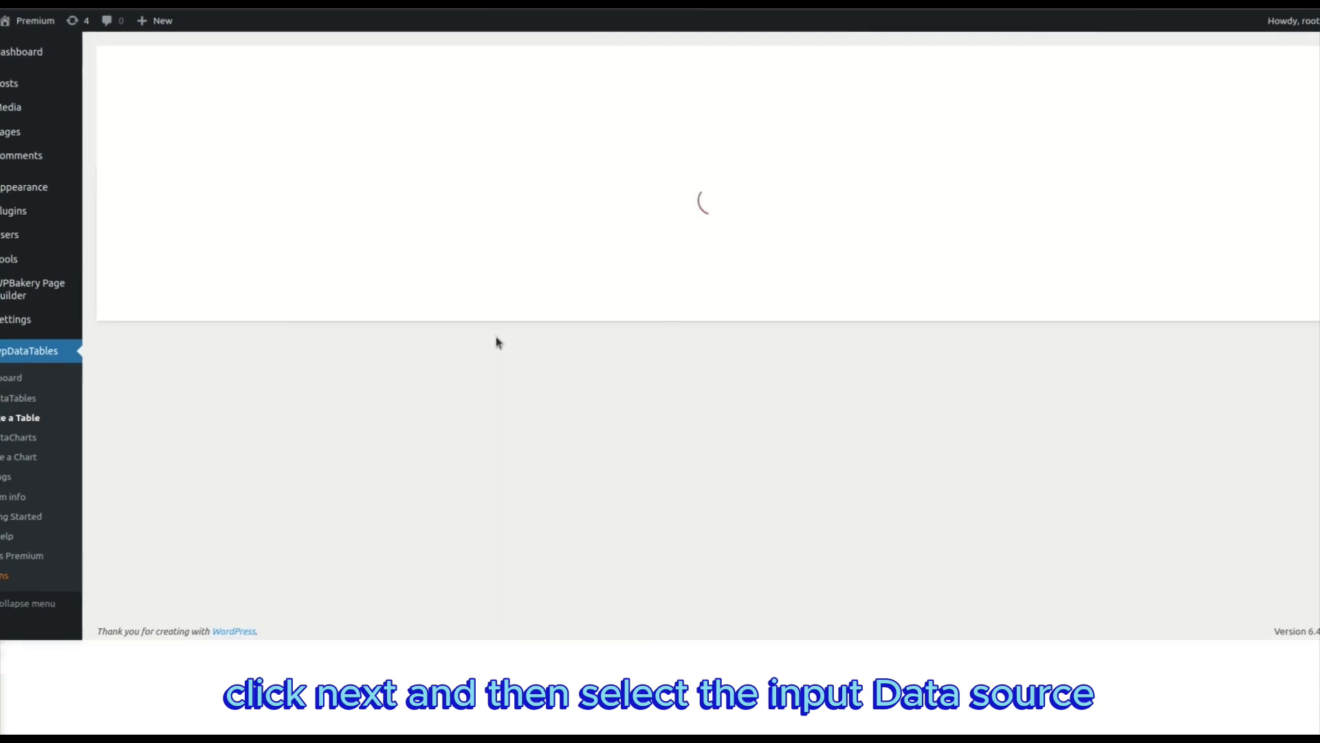
pyautogui.click(628, 258)
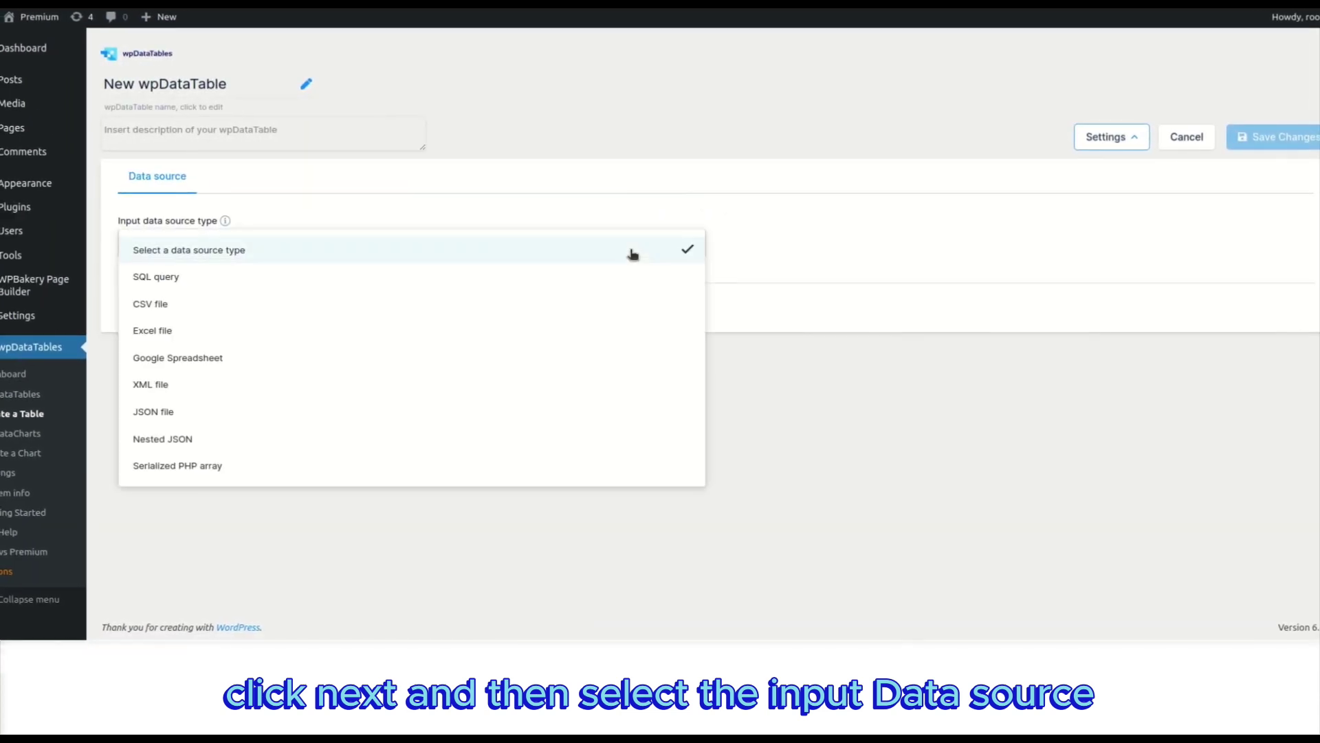
pyautogui.click(181, 438)
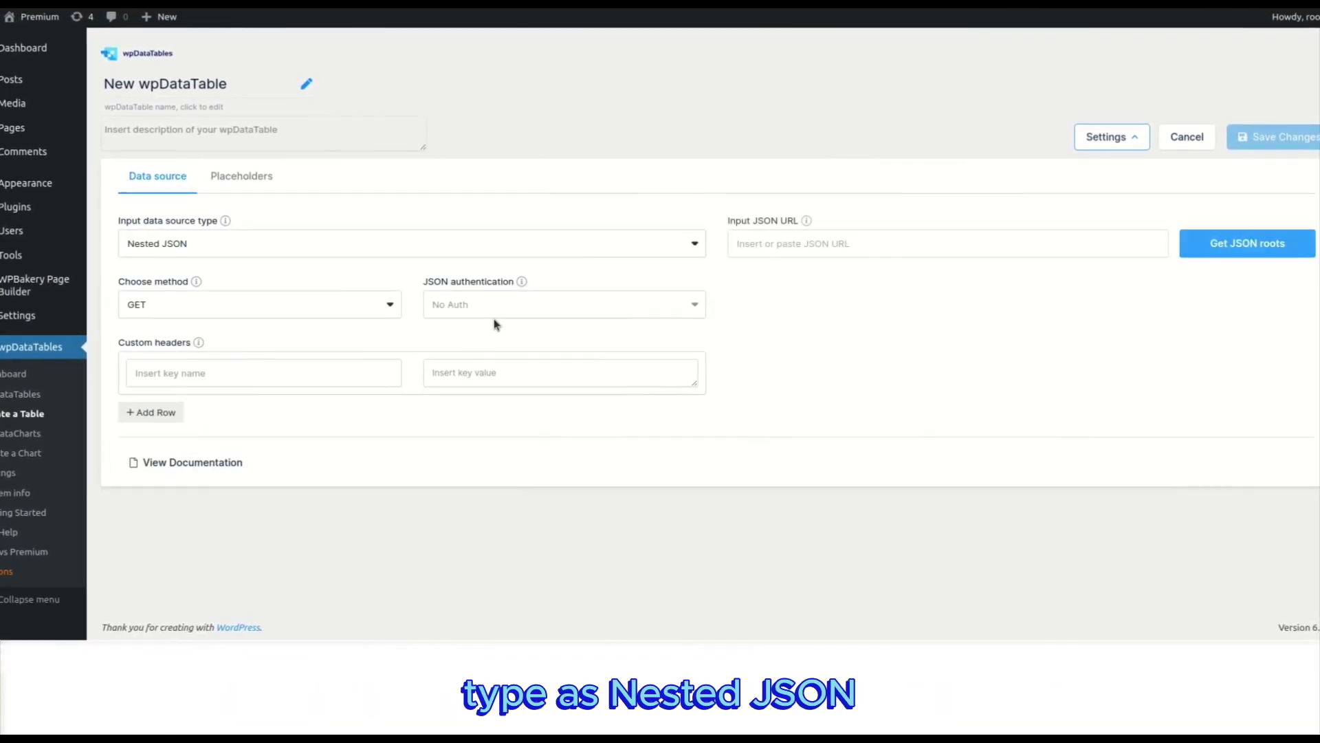
pyautogui.moveTo(728, 220); pyautogui.dragTo(796, 222)
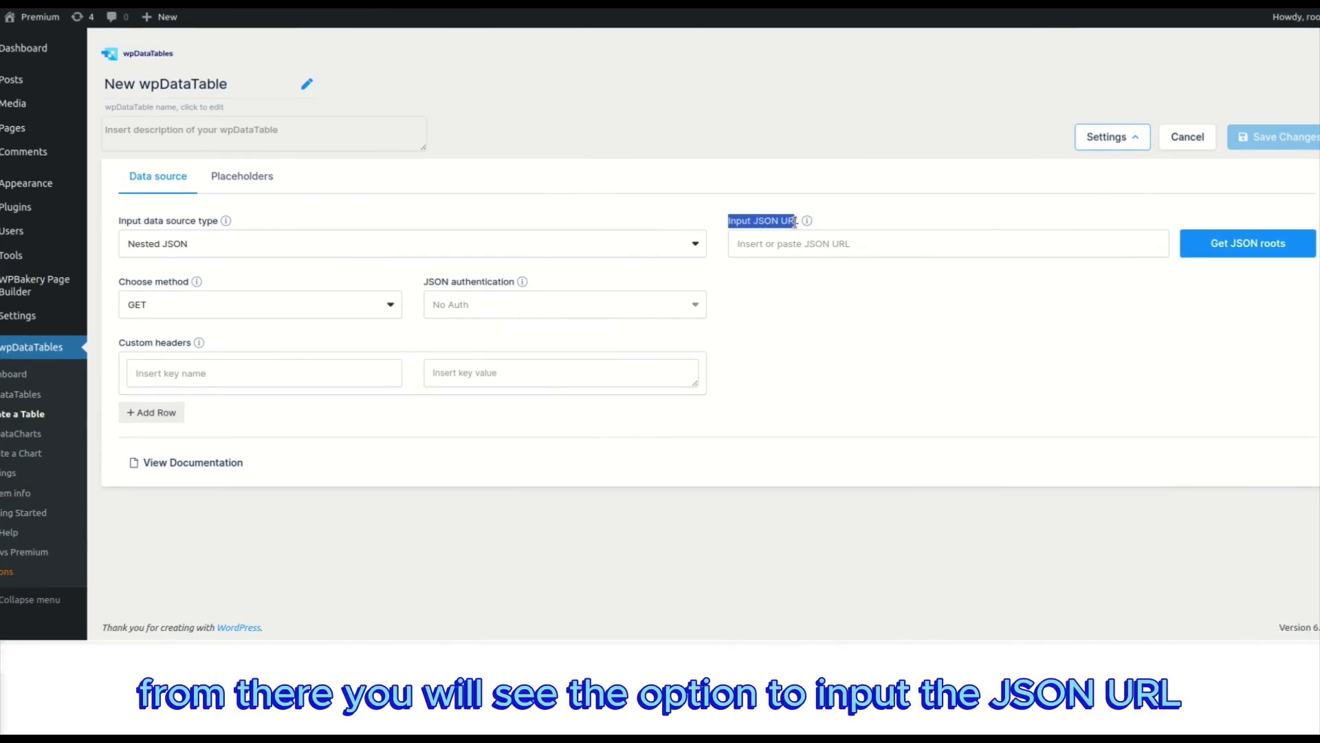
pyautogui.click(757, 280)
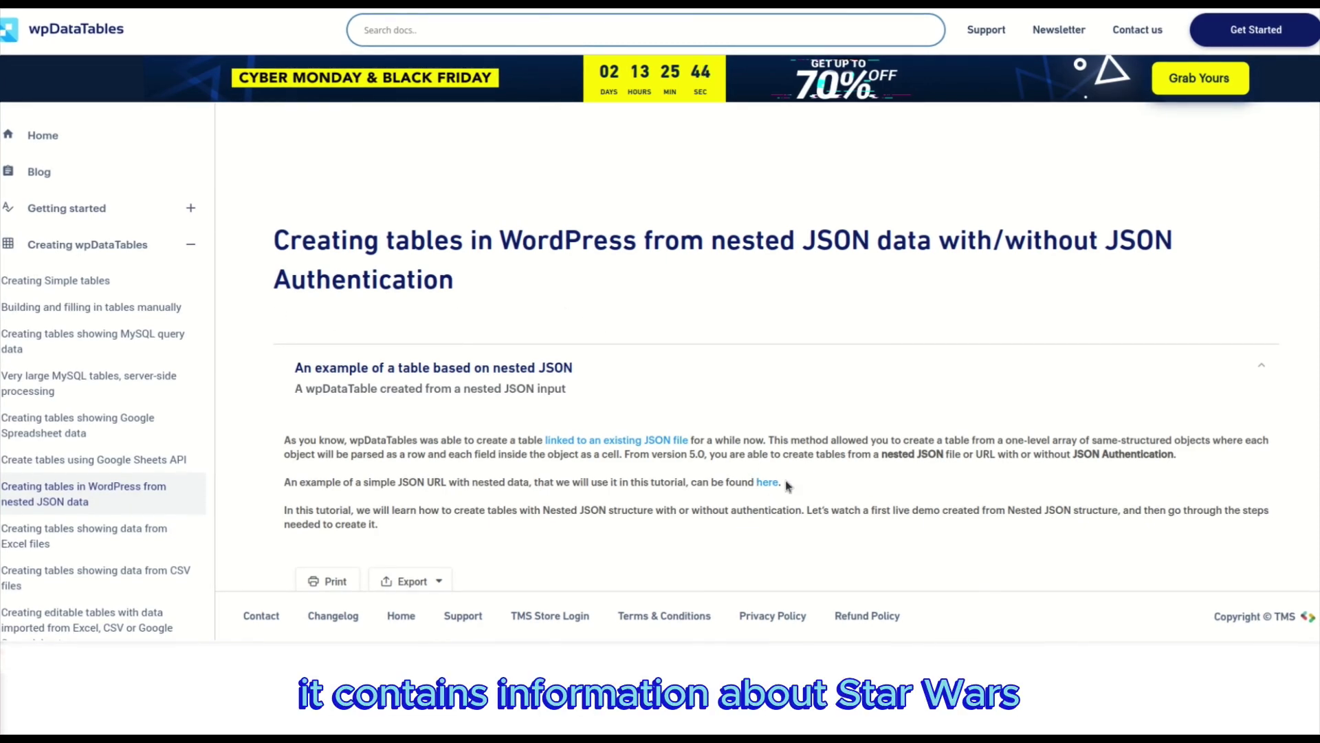
# Step: Switch to Google, search for "public api", and open the public-apis/public-apis repository on GitHub
pyautogui.scroll(-7, 550, 557)
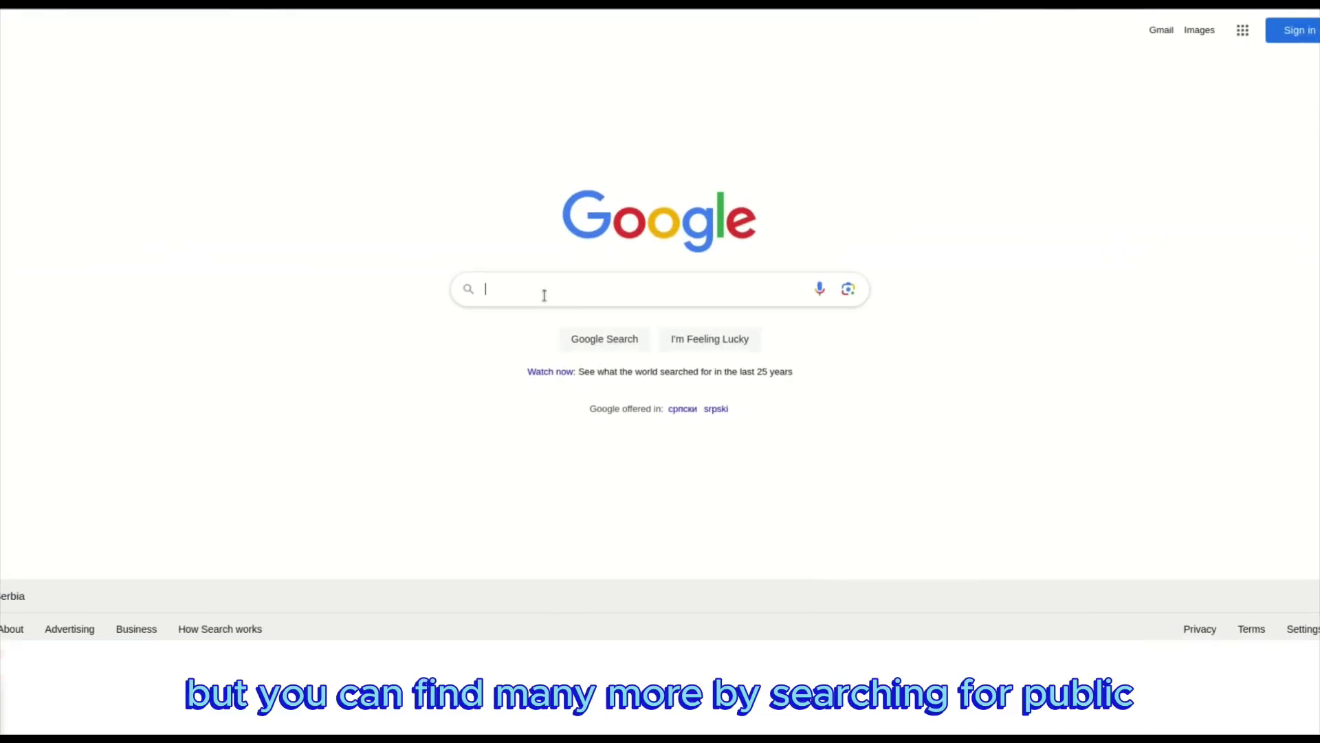
pyautogui.click(544, 295)
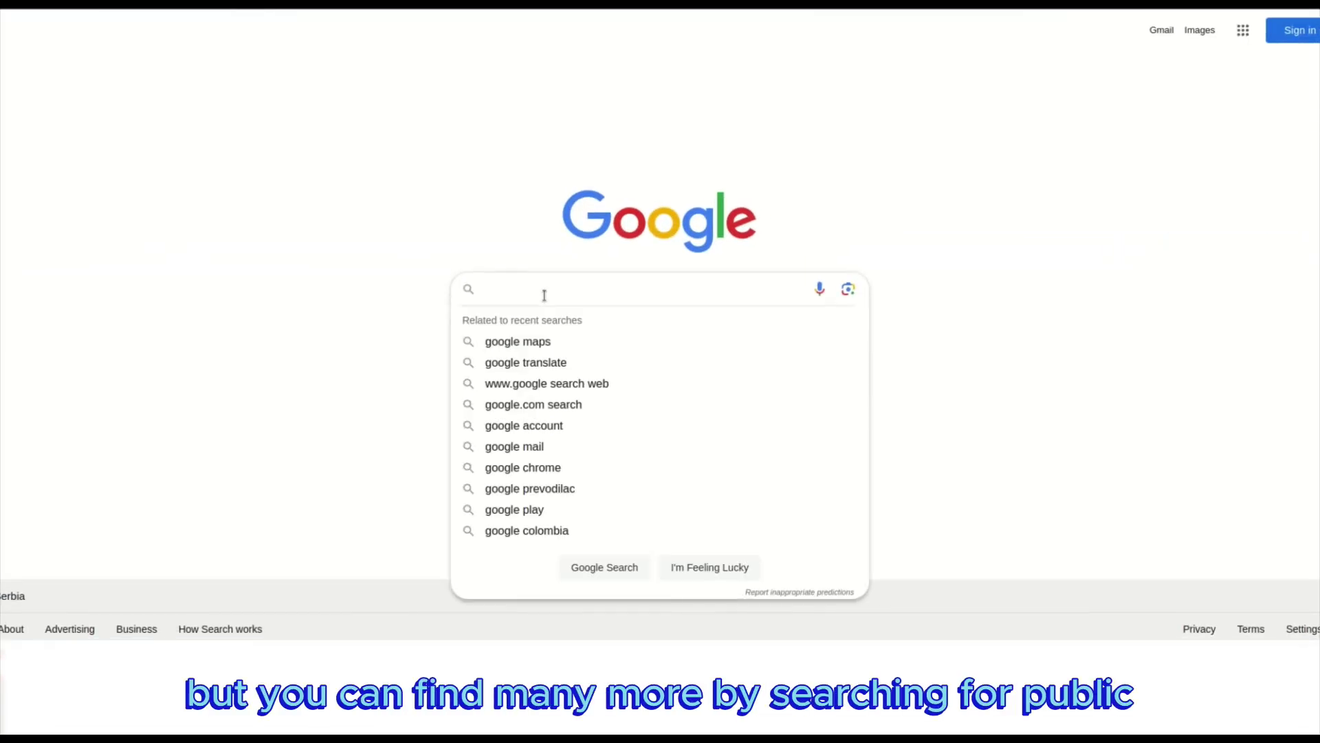
pyautogui.write('public api')
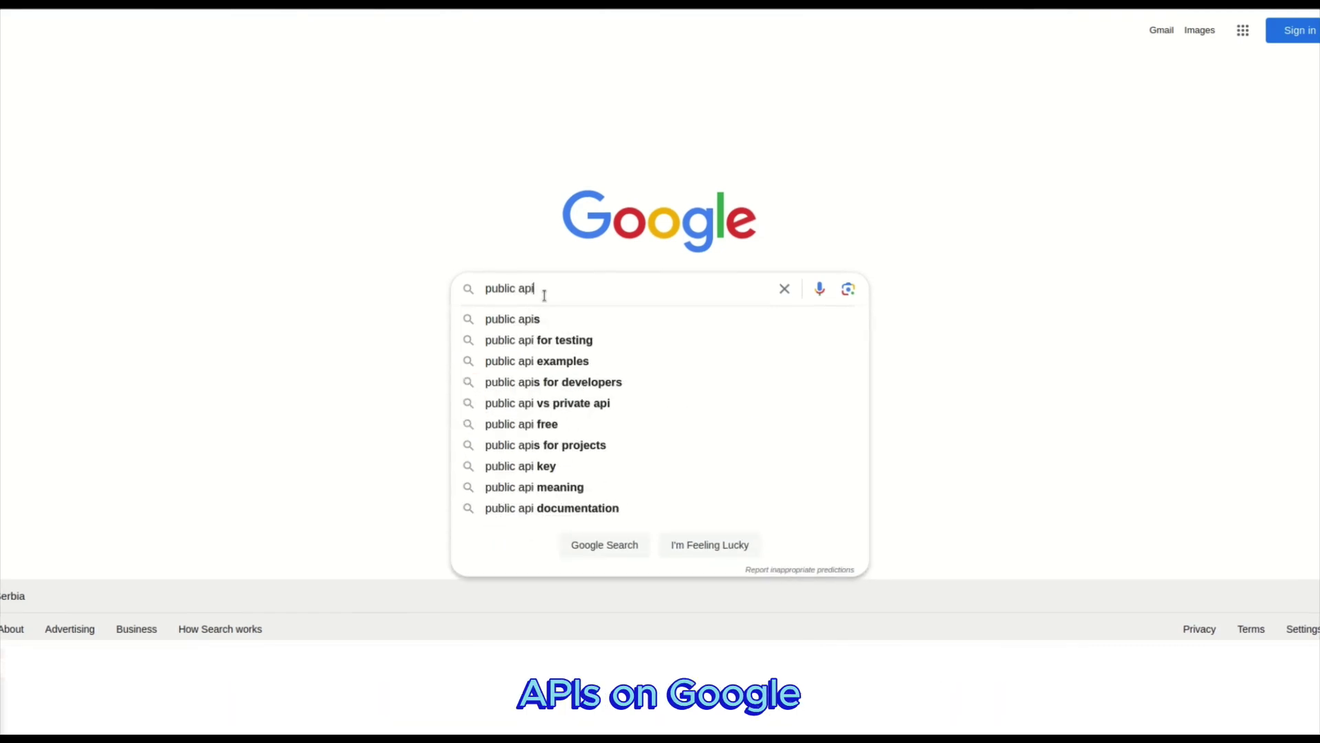
pyautogui.press('Return')
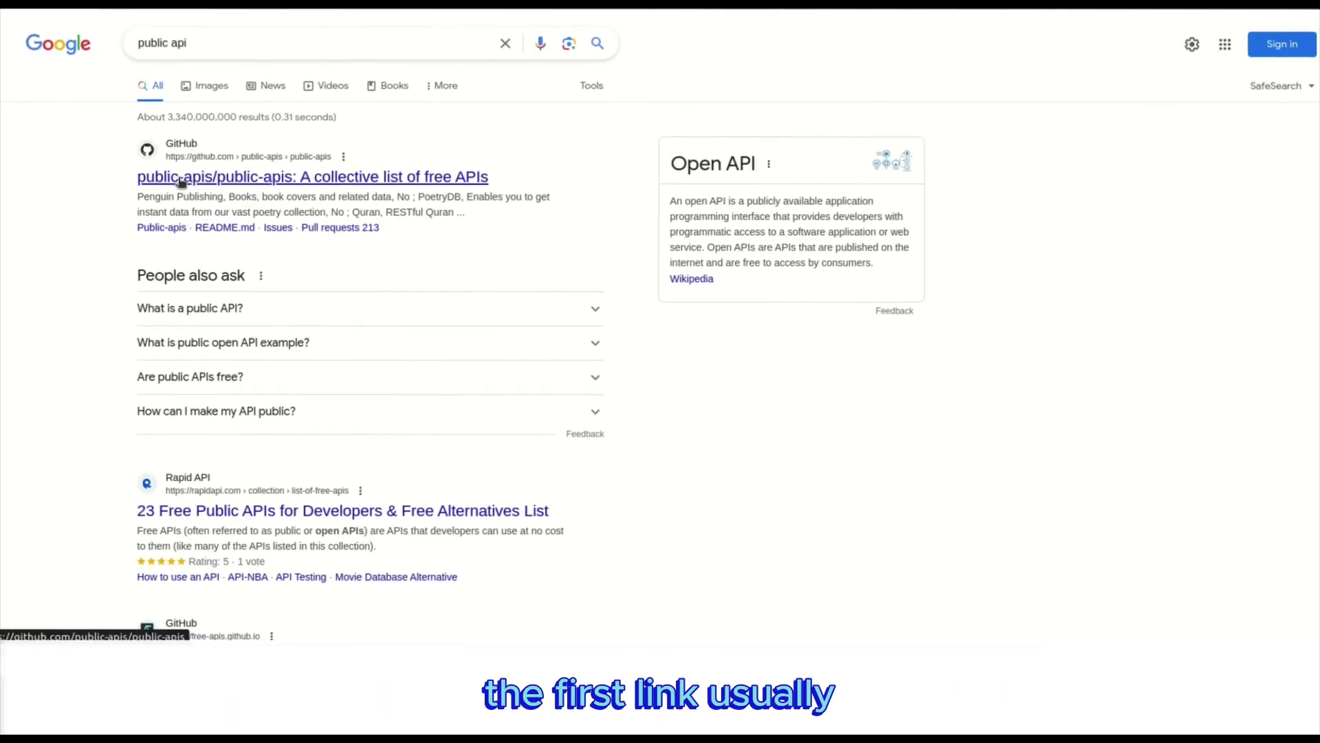
pyautogui.click(181, 179)
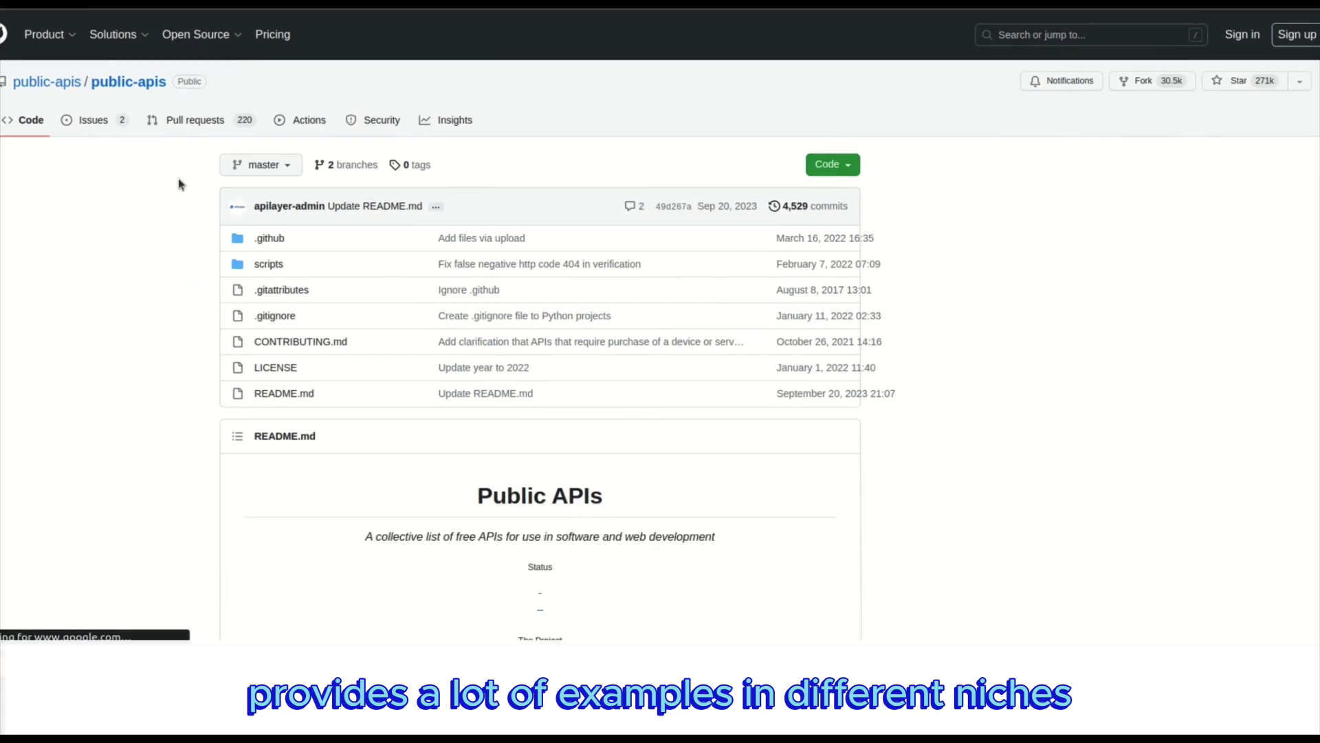
# Step: Go to the Weather category from the README index of the public-apis repository
pyautogui.scroll(-2, 317, 249)
pyautogui.scroll(-10, 317, 249)
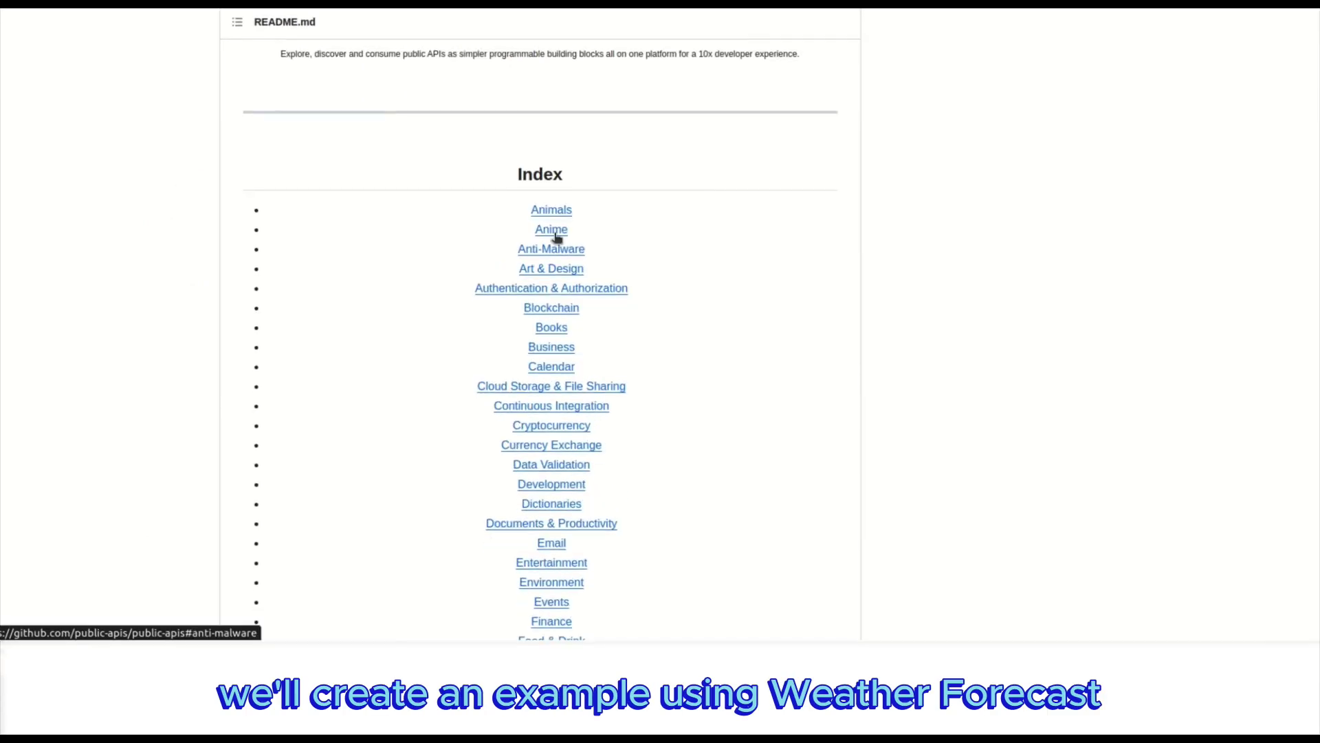
pyautogui.scroll(-6, 568, 389)
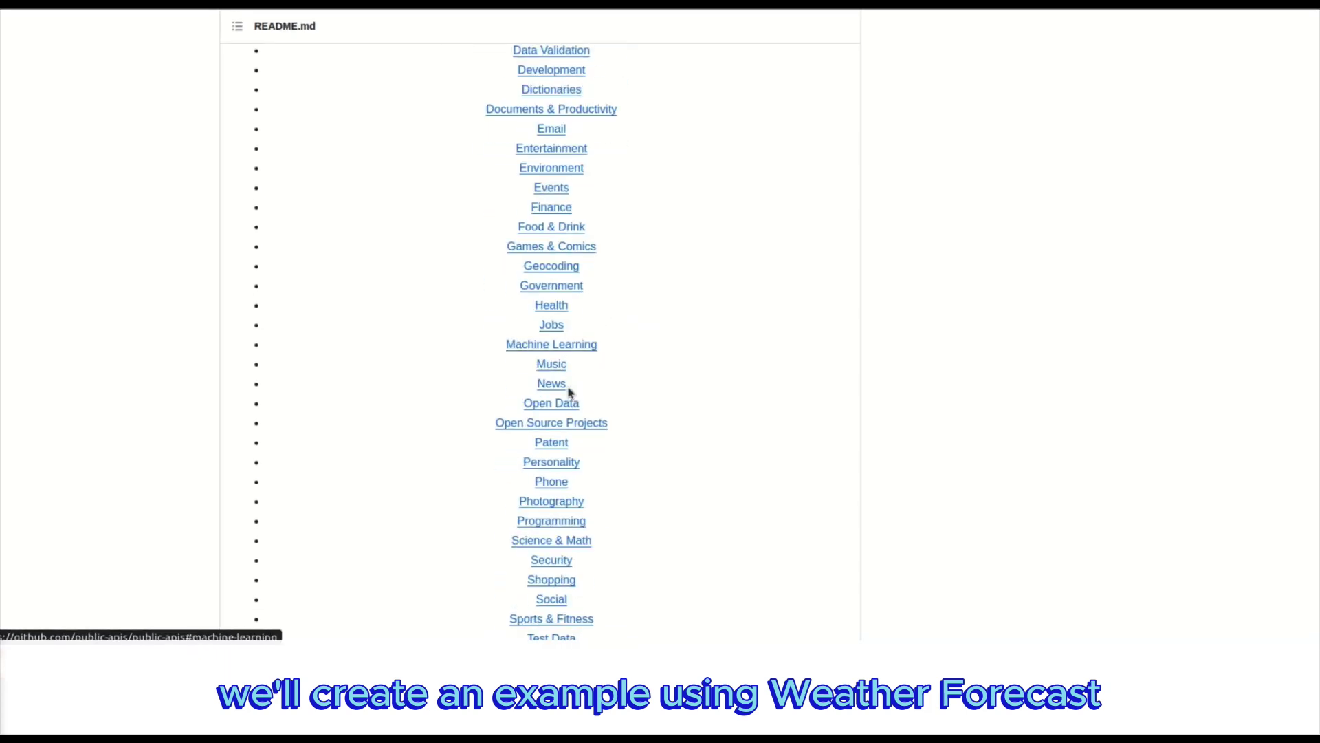
pyautogui.scroll(-5, 569, 389)
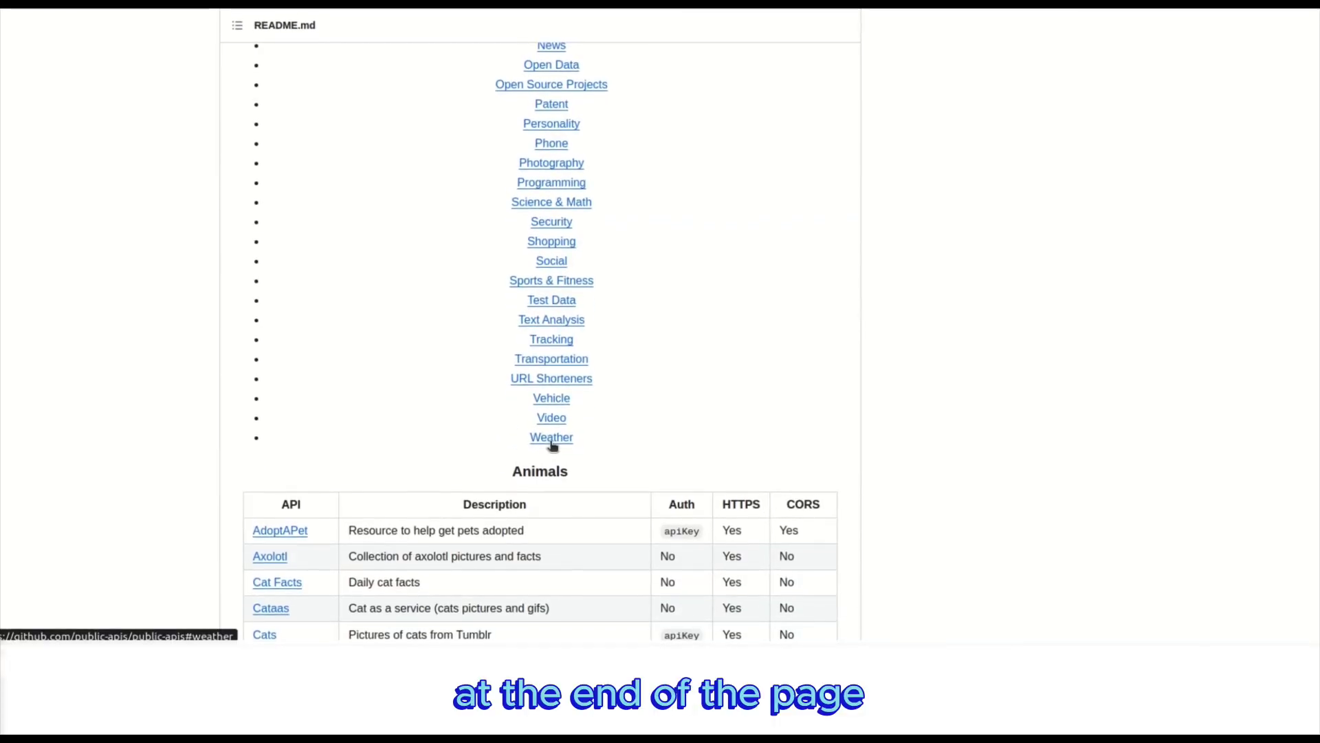
pyautogui.click(551, 442)
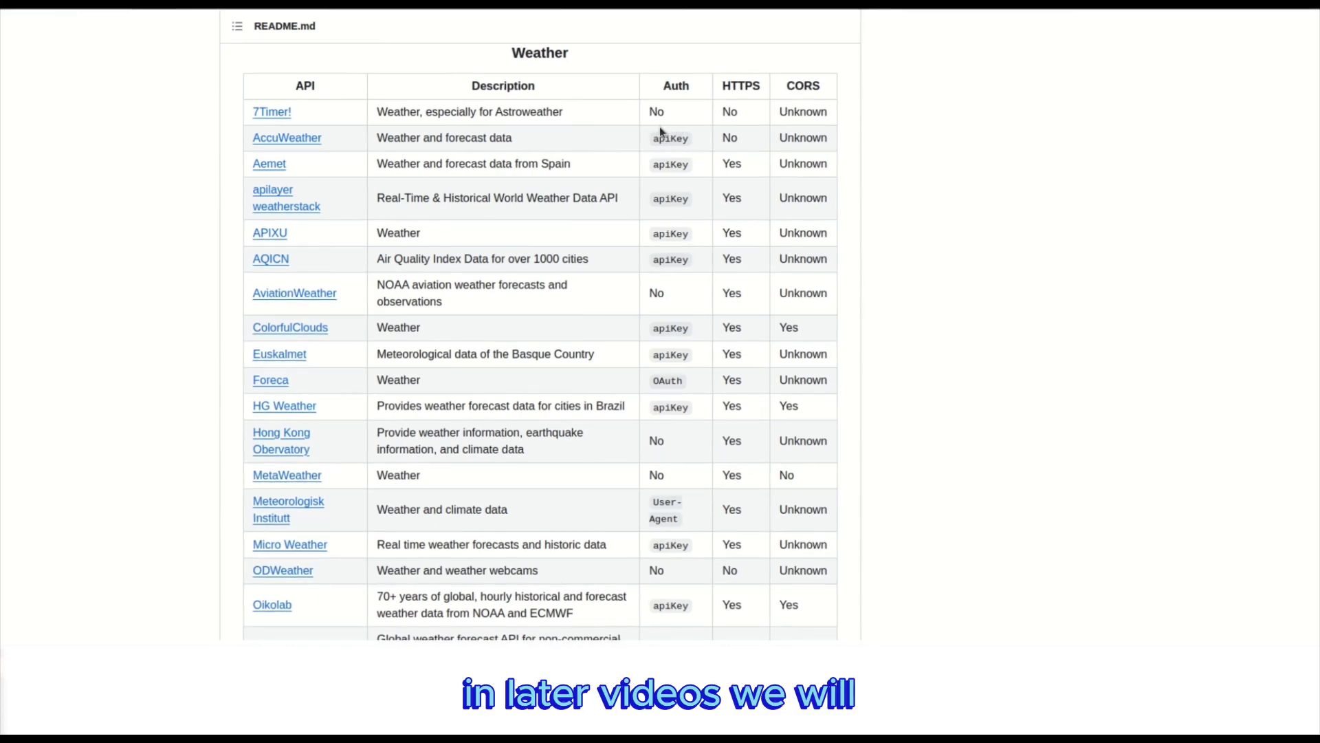
pyautogui.scroll(-10, 692, 138)
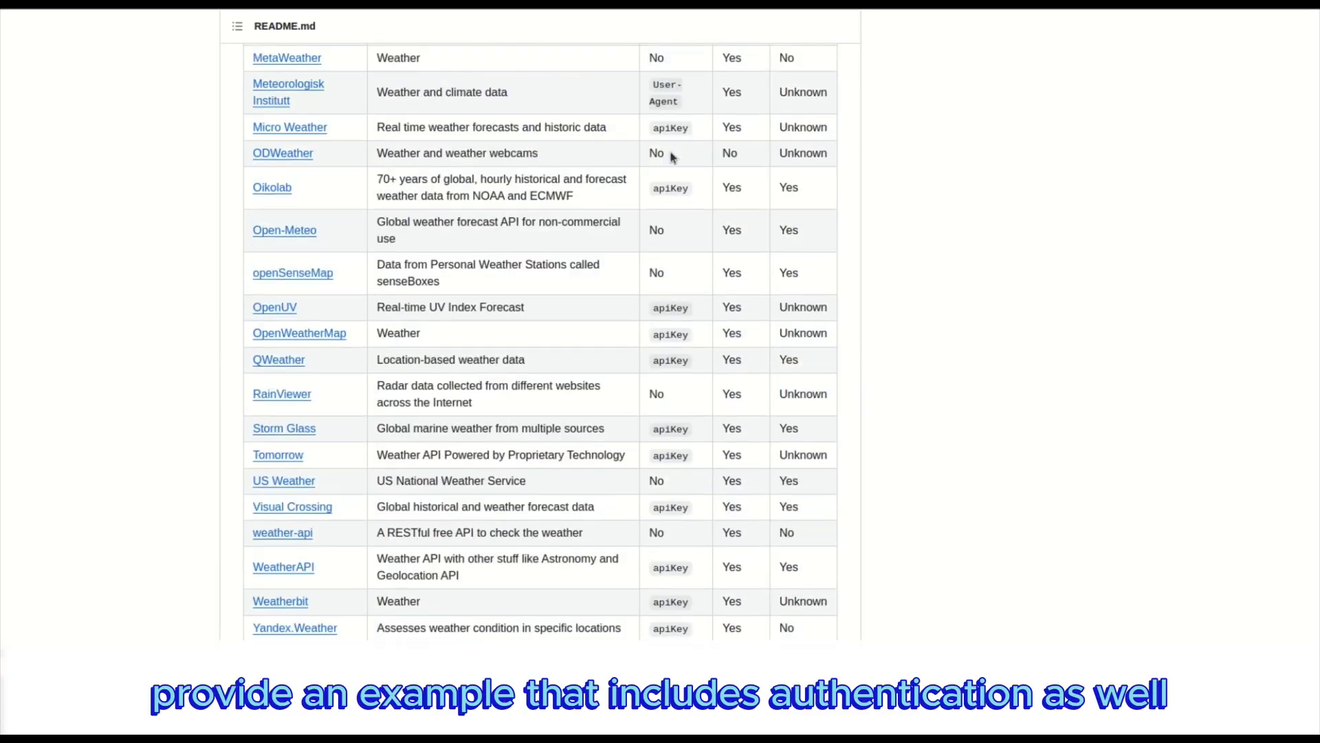
pyautogui.scroll(2, 671, 154)
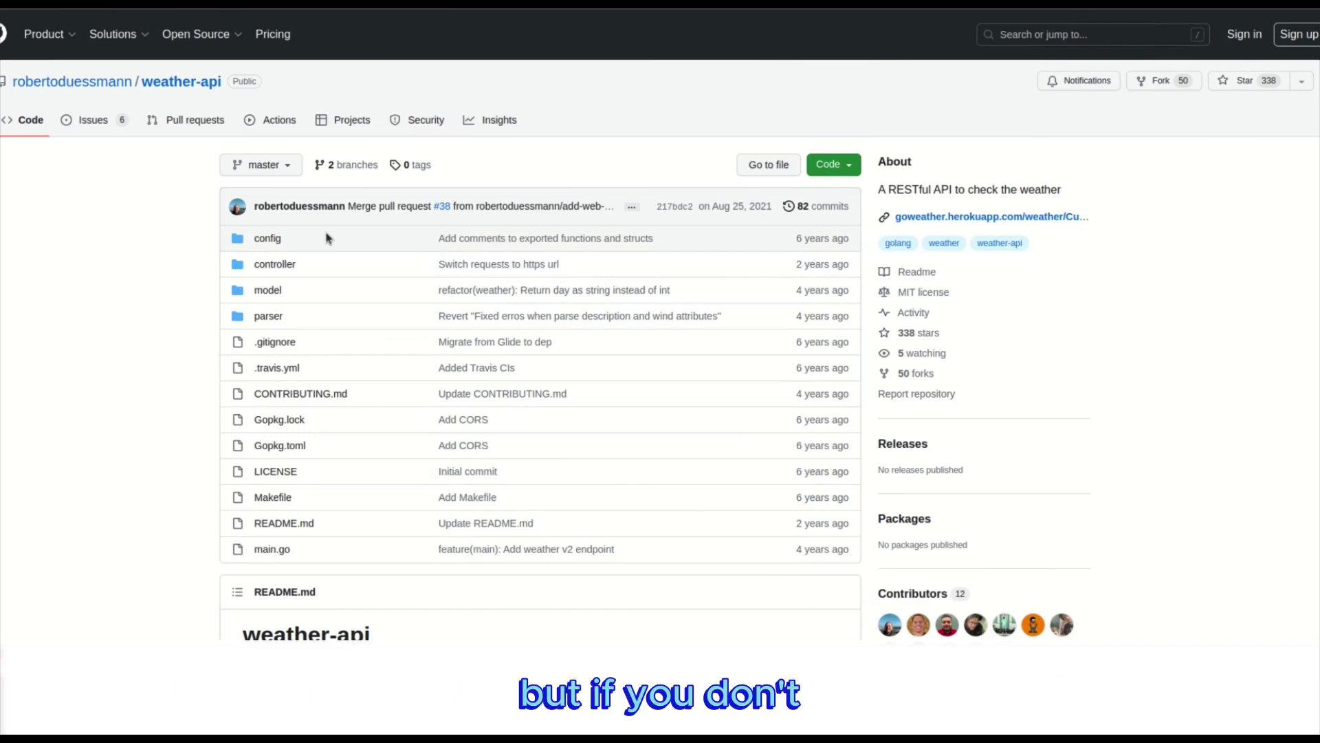
pyautogui.scroll(-4, 326, 238)
pyautogui.scroll(-1, 326, 231)
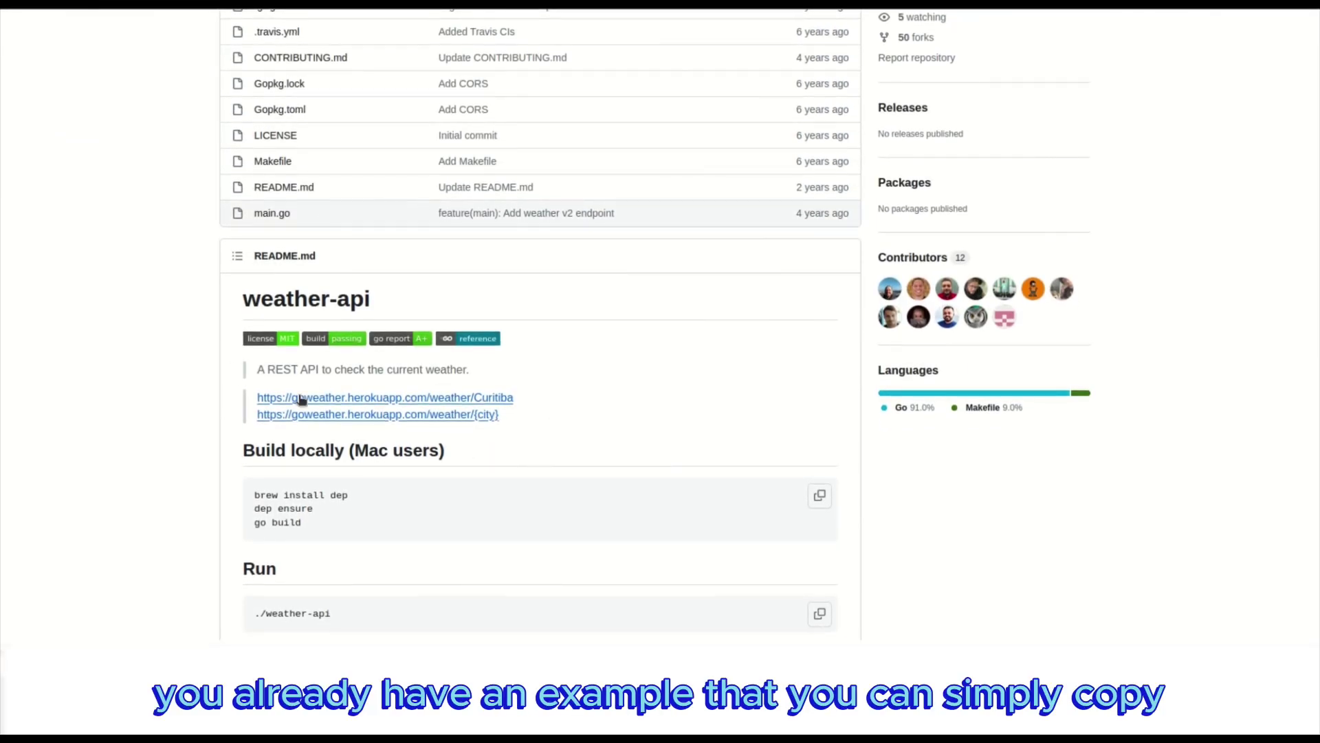
pyautogui.moveTo(255, 418); pyautogui.dragTo(519, 422)
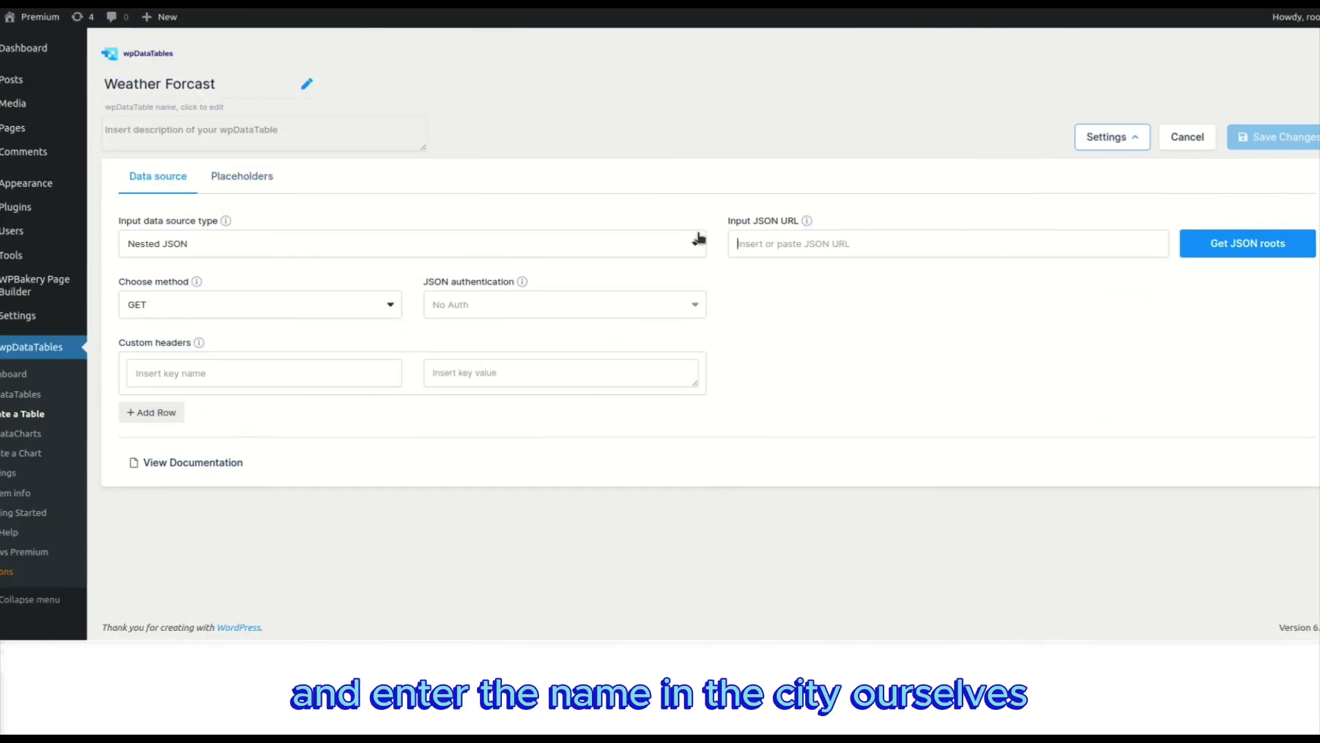
pyautogui.write('https://goweather.herokuapp.com/weather/{city}')
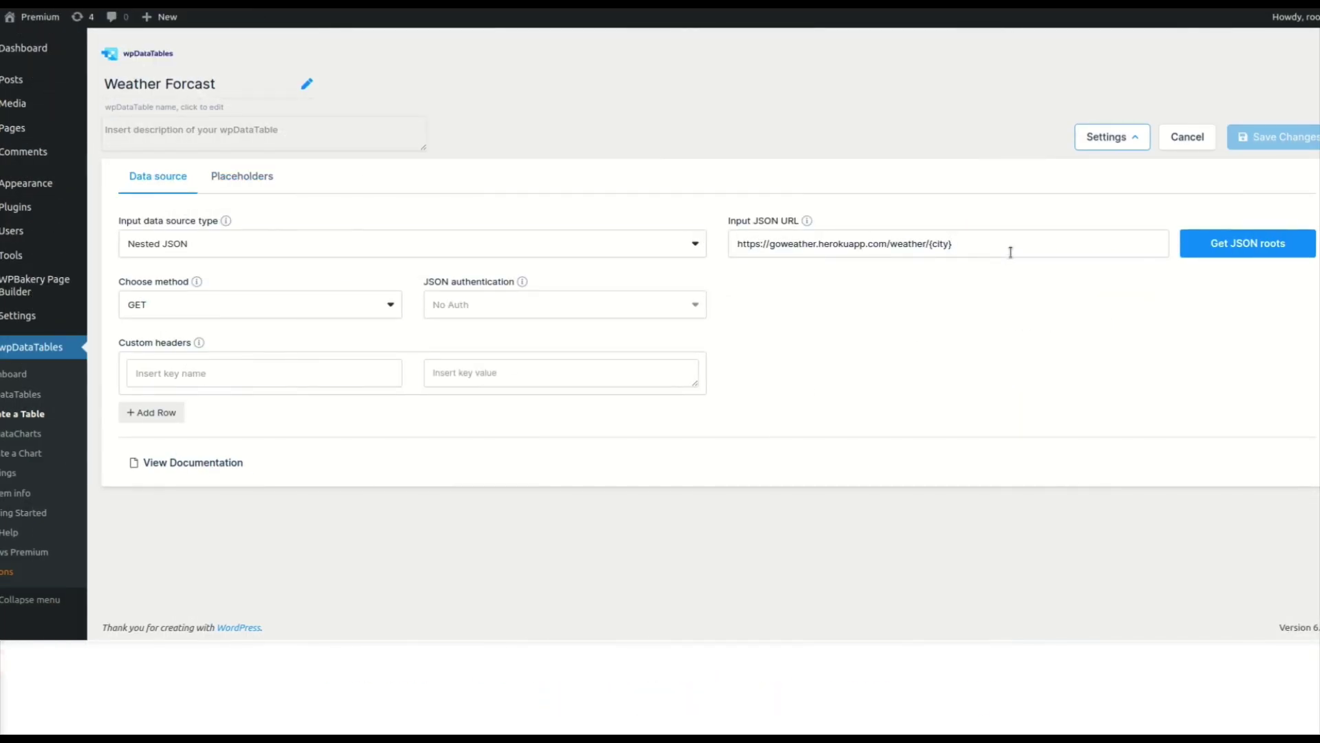
# Step: Replace the {city} placeholder at the end of the JSON URL with Rome
pyautogui.press('BackSpace')
pyautogui.press('BackSpace')
pyautogui.press('BackSpace')
pyautogui.press('BackSpace')
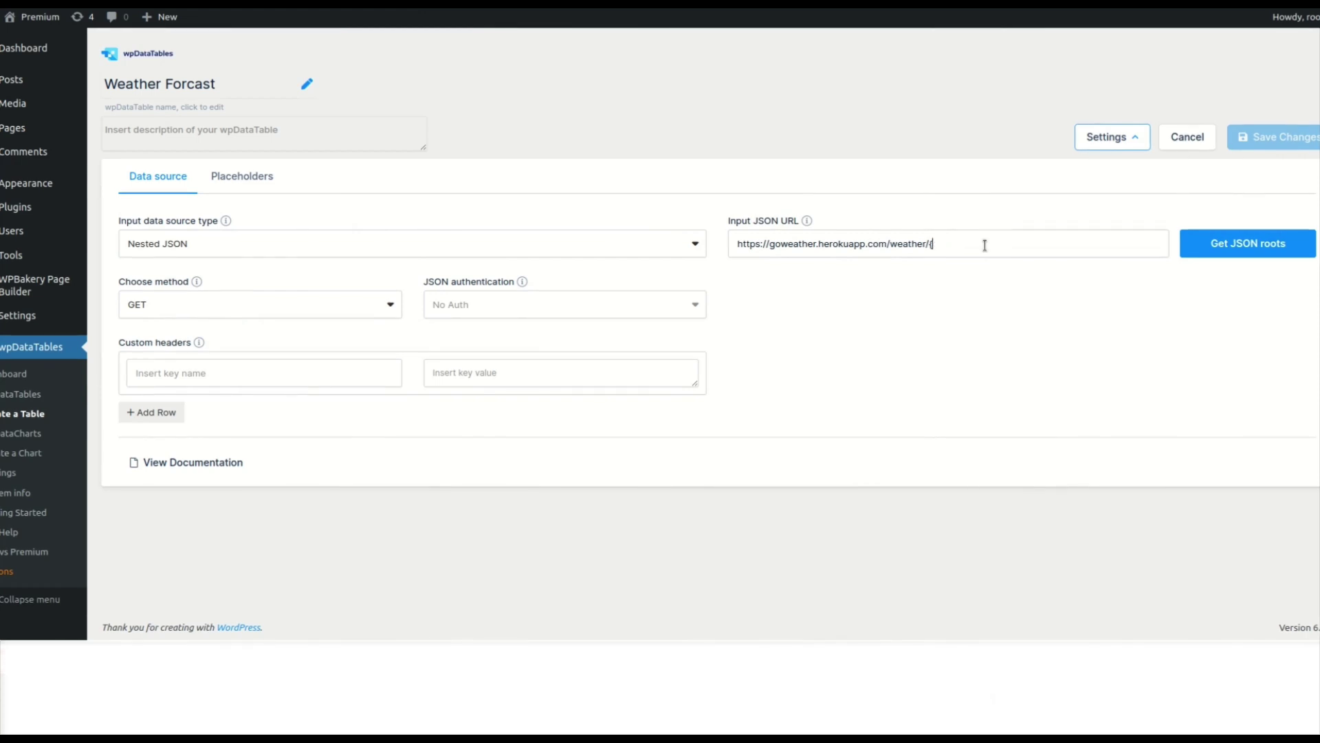
pyautogui.write('Milano')
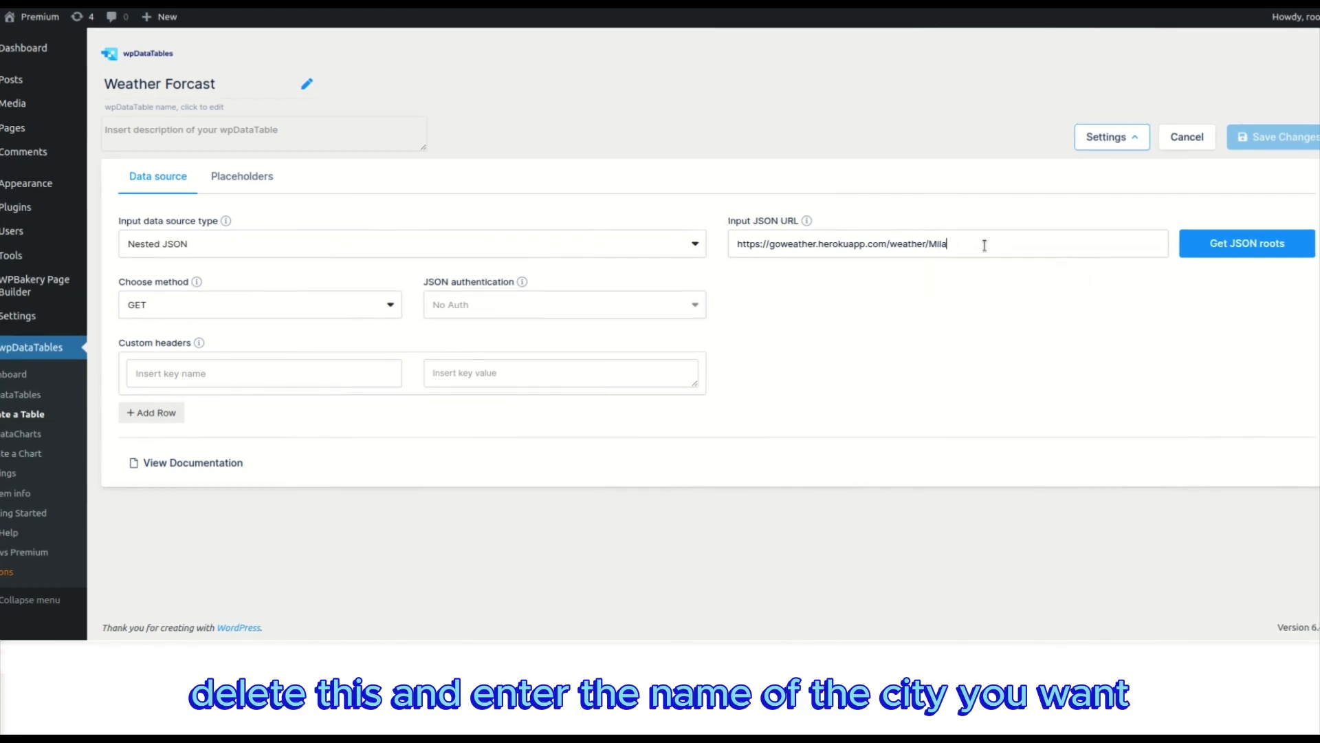
pyautogui.press('BackSpace')
pyautogui.press('BackSpace')
pyautogui.press('BackSpace')
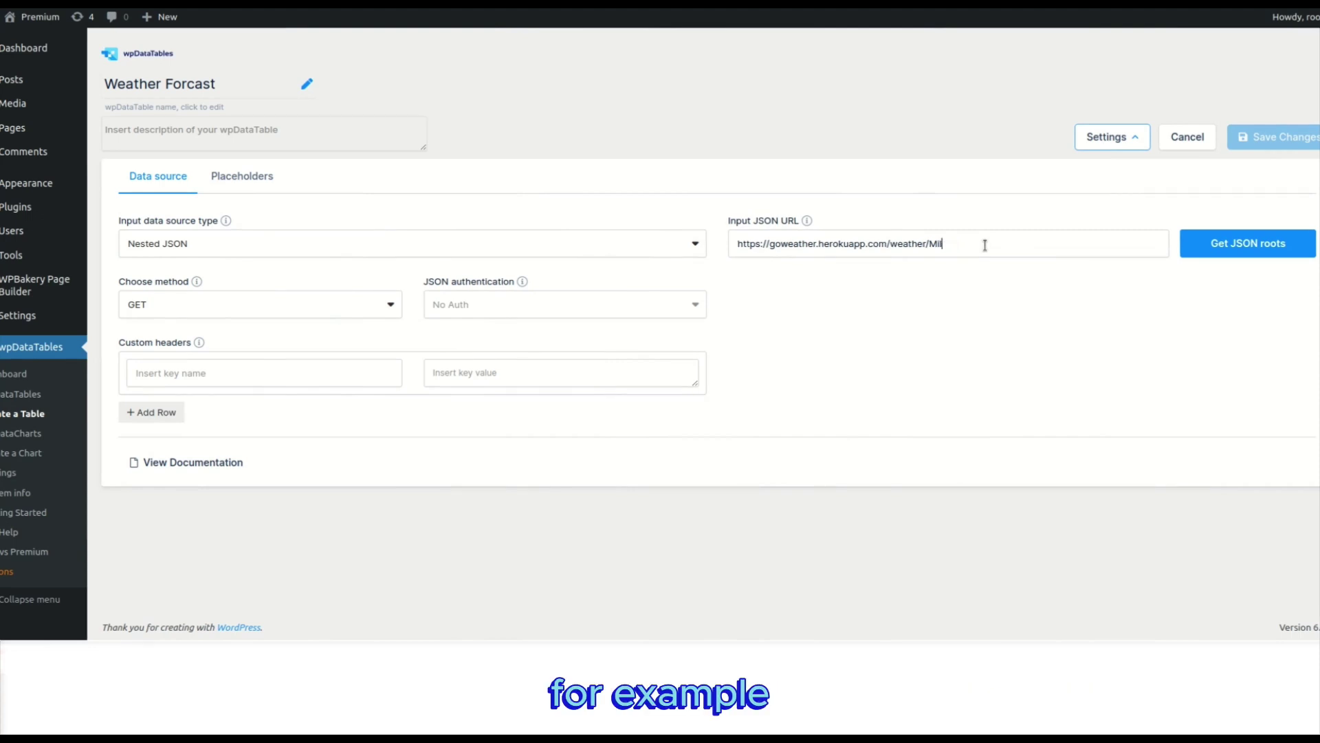
pyautogui.press('BackSpace')
pyautogui.write('Rome')
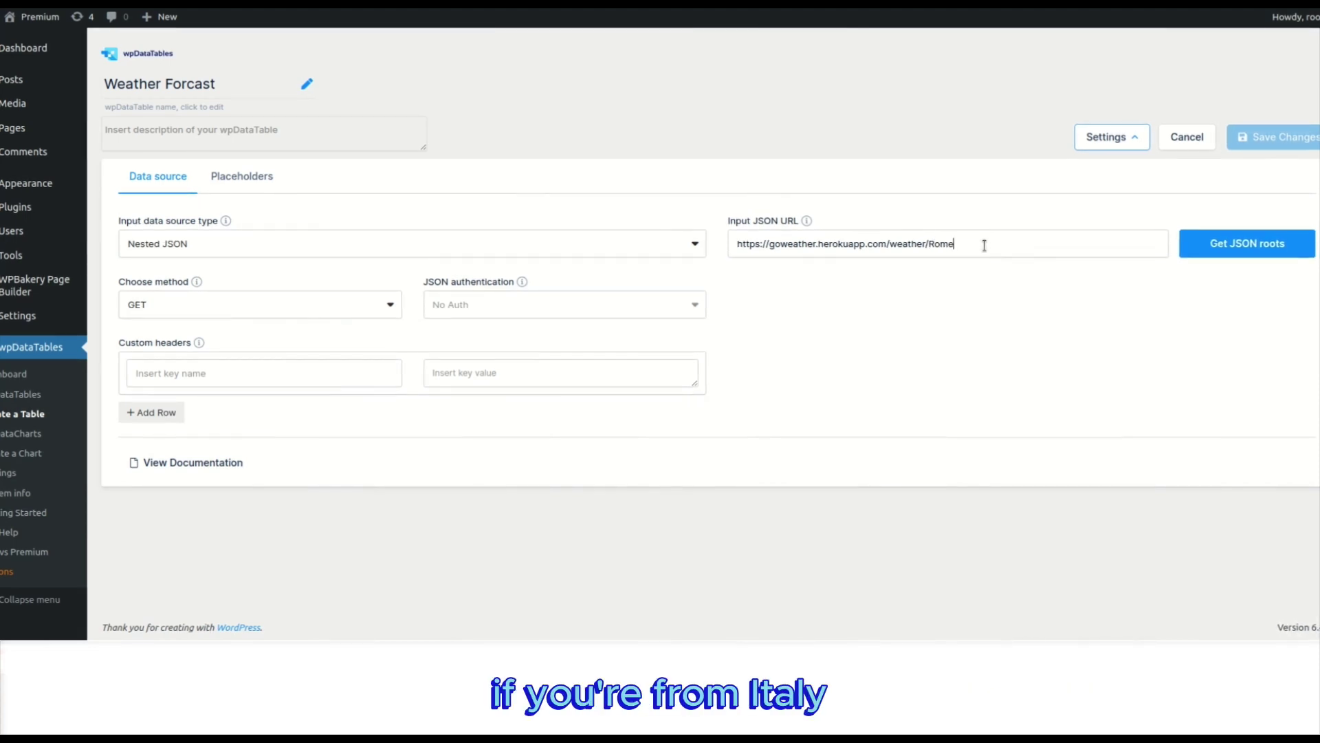
# Step: Set the city at the end of the JSON URL to Boston and fetch the JSON roots
pyautogui.press('BackSpace')
pyautogui.press('BackSpace')
pyautogui.press('BackSpace')
pyautogui.press('BackSpace')
pyautogui.write('Boston')
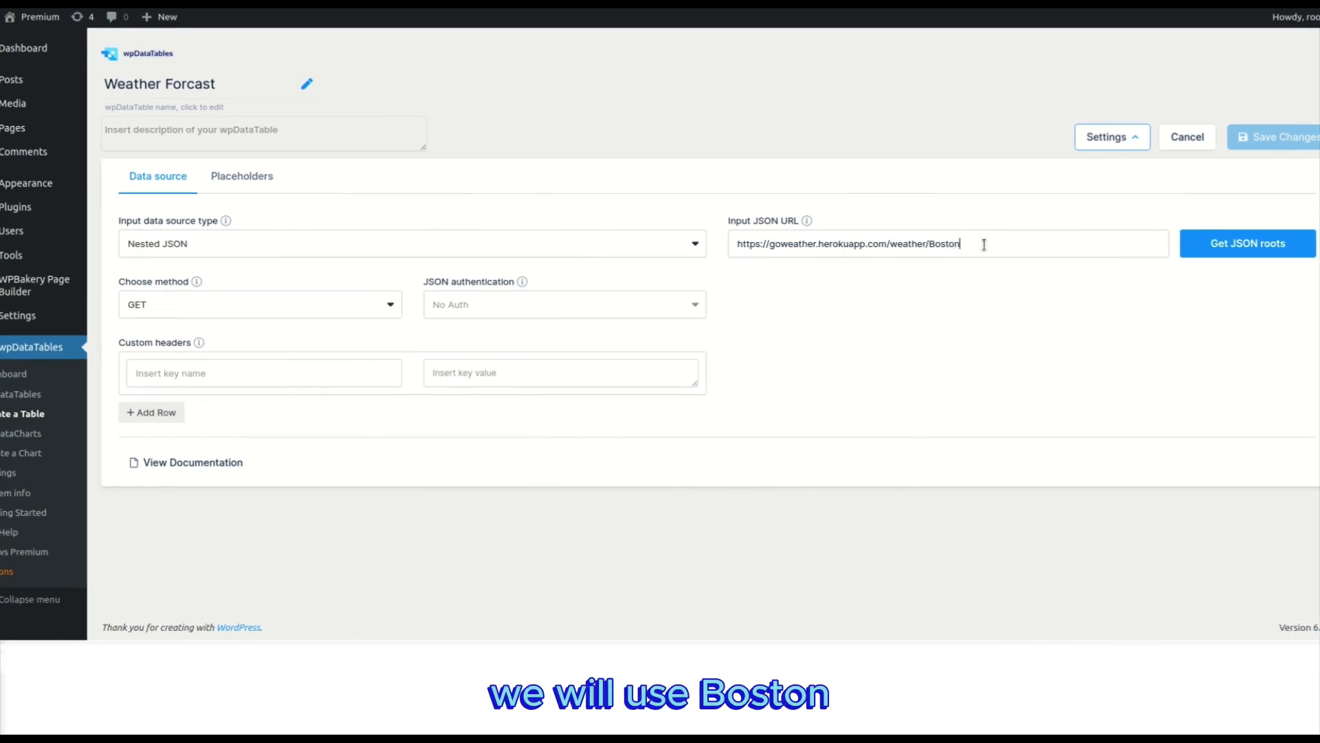
pyautogui.click(1231, 247)
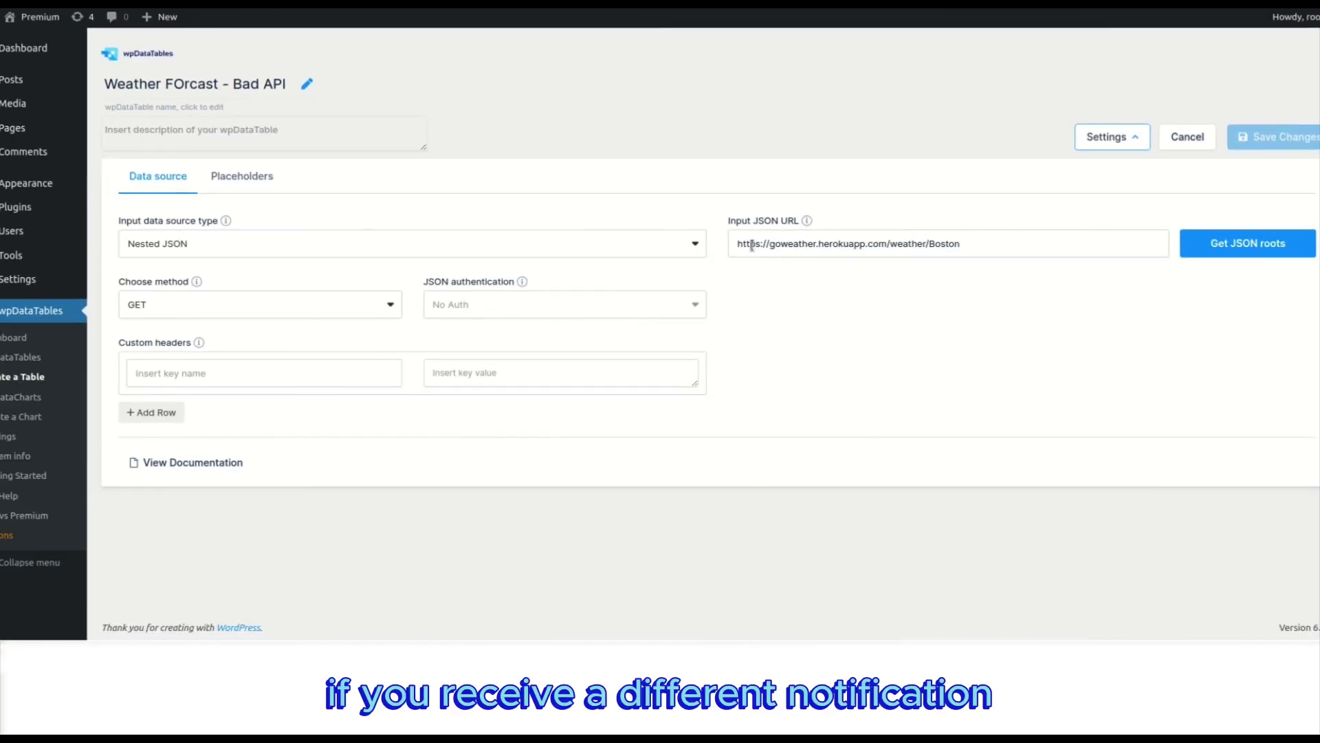
# Step: Try to fetch the JSON roots with "https" removed from the URL of the Weather FOrcast - Bad API table
pyautogui.doubleClick(753, 246)
pyautogui.press('BackSpace')
pyautogui.click(1218, 256)
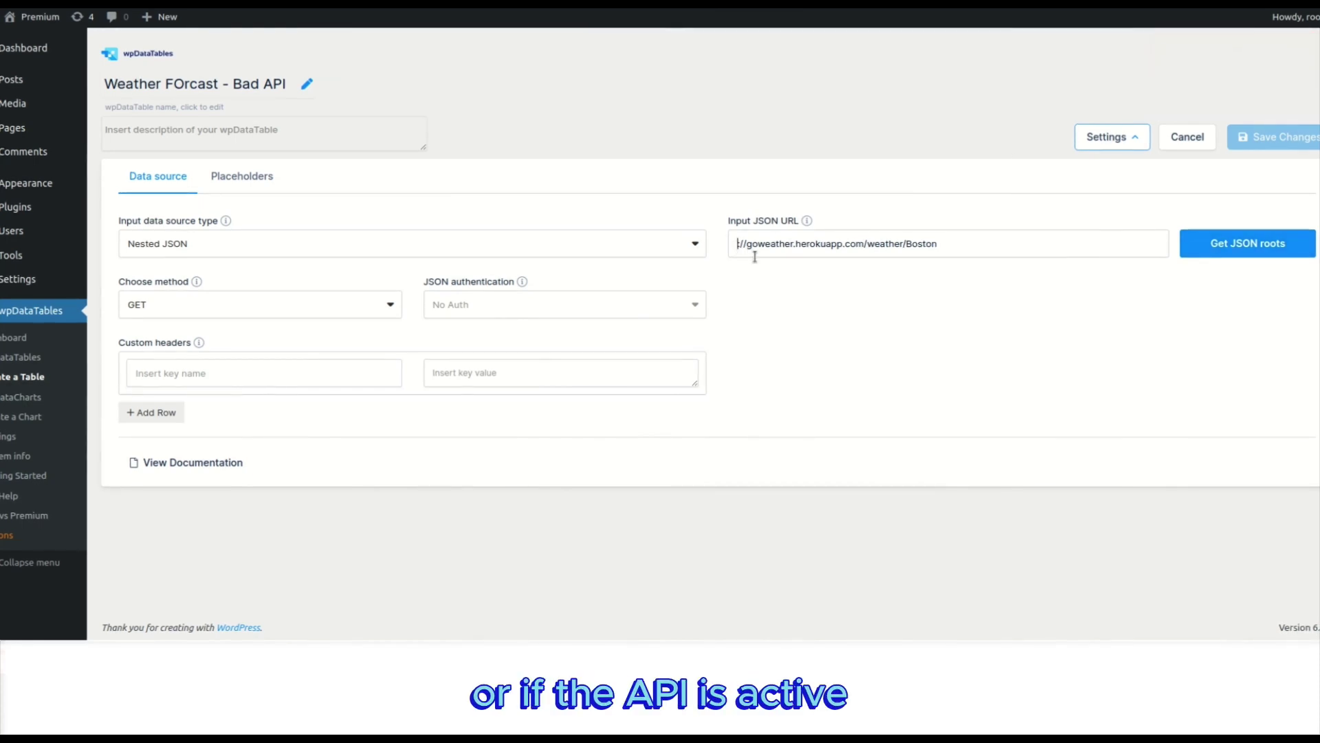
# Step: Restore the "https" prefix in the JSON URL and fetch the JSON roots again
pyautogui.hotkey('ctrl', 'z')
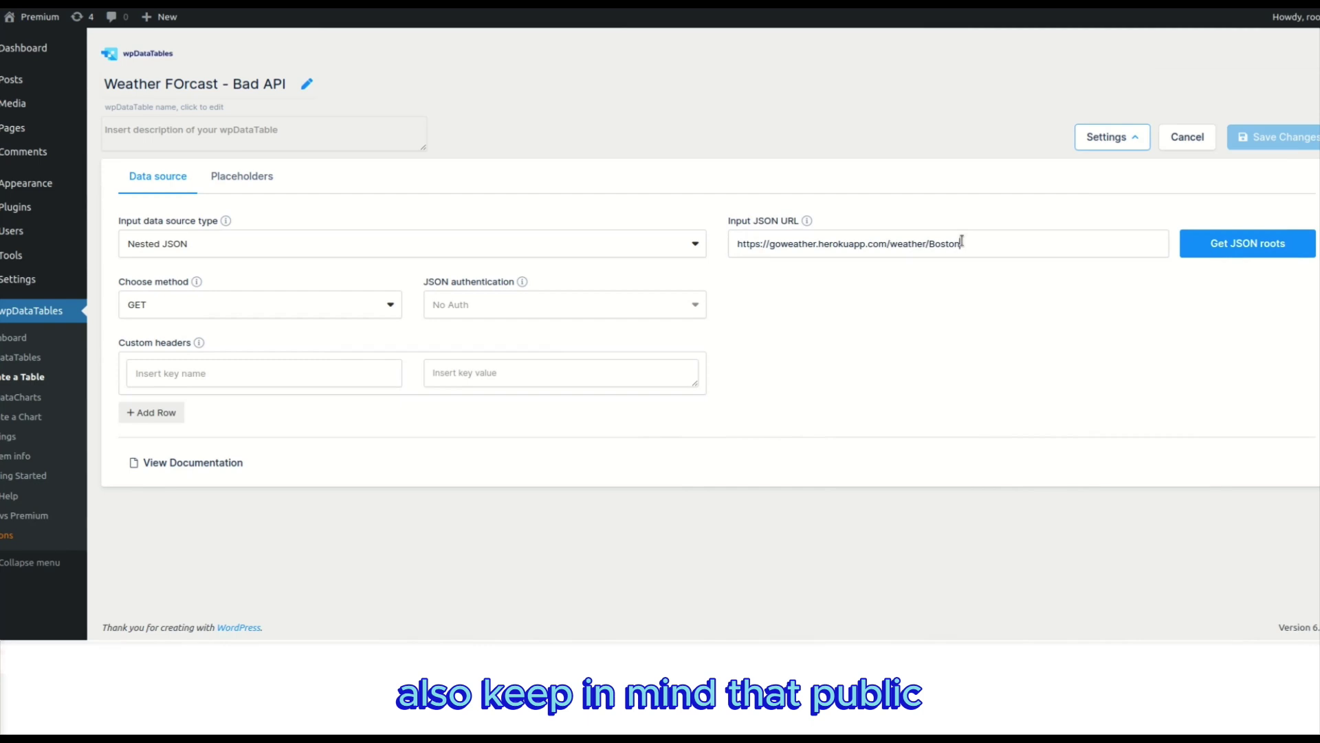
pyautogui.click(1248, 243)
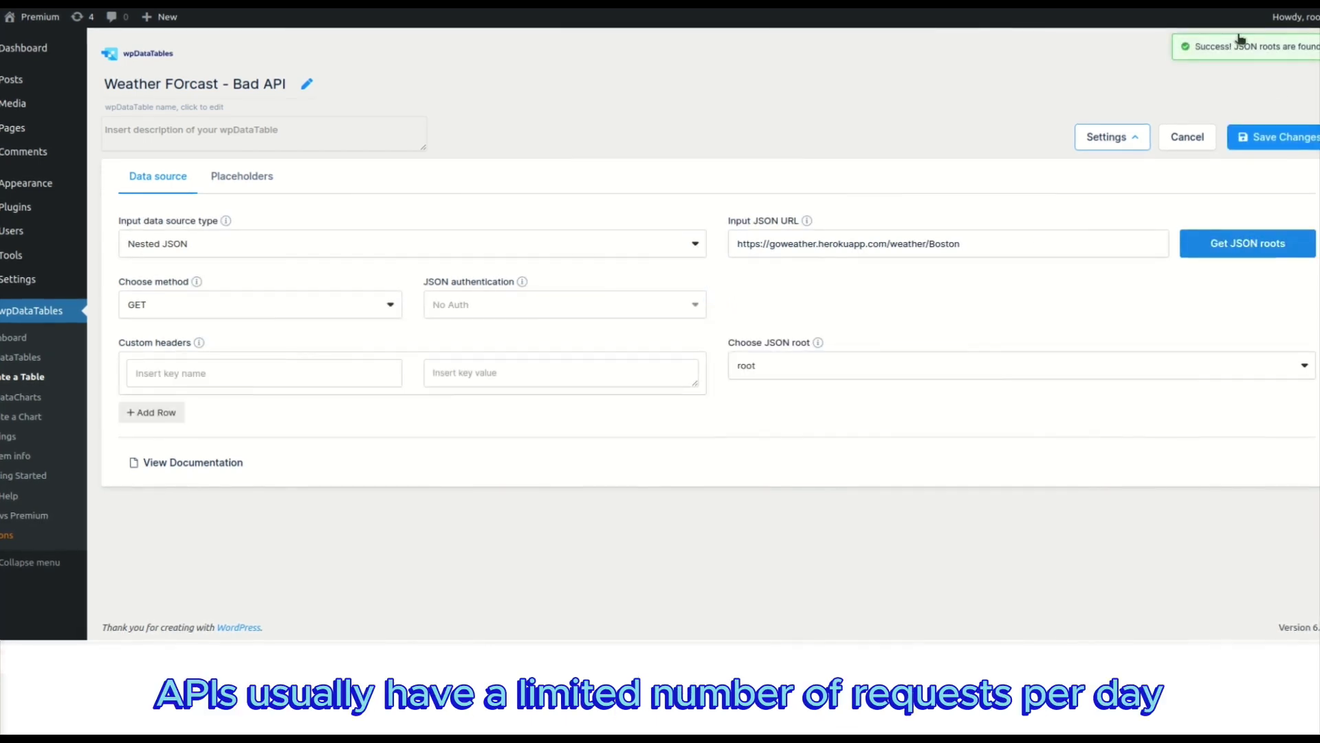
pyautogui.click(1237, 241)
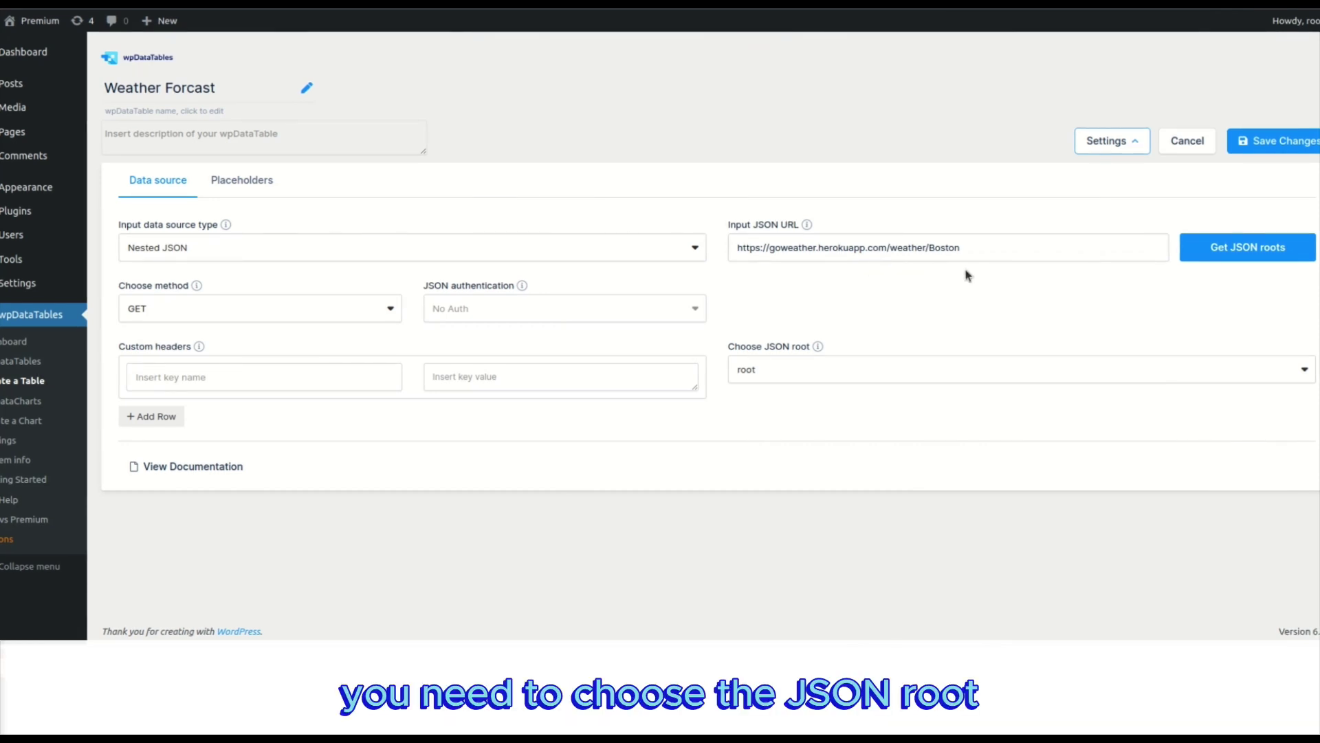
# Step: Set the Weather Forcast table's JSON root to root->forecast and save the table
pyautogui.click(1082, 370)
pyautogui.click(870, 397)
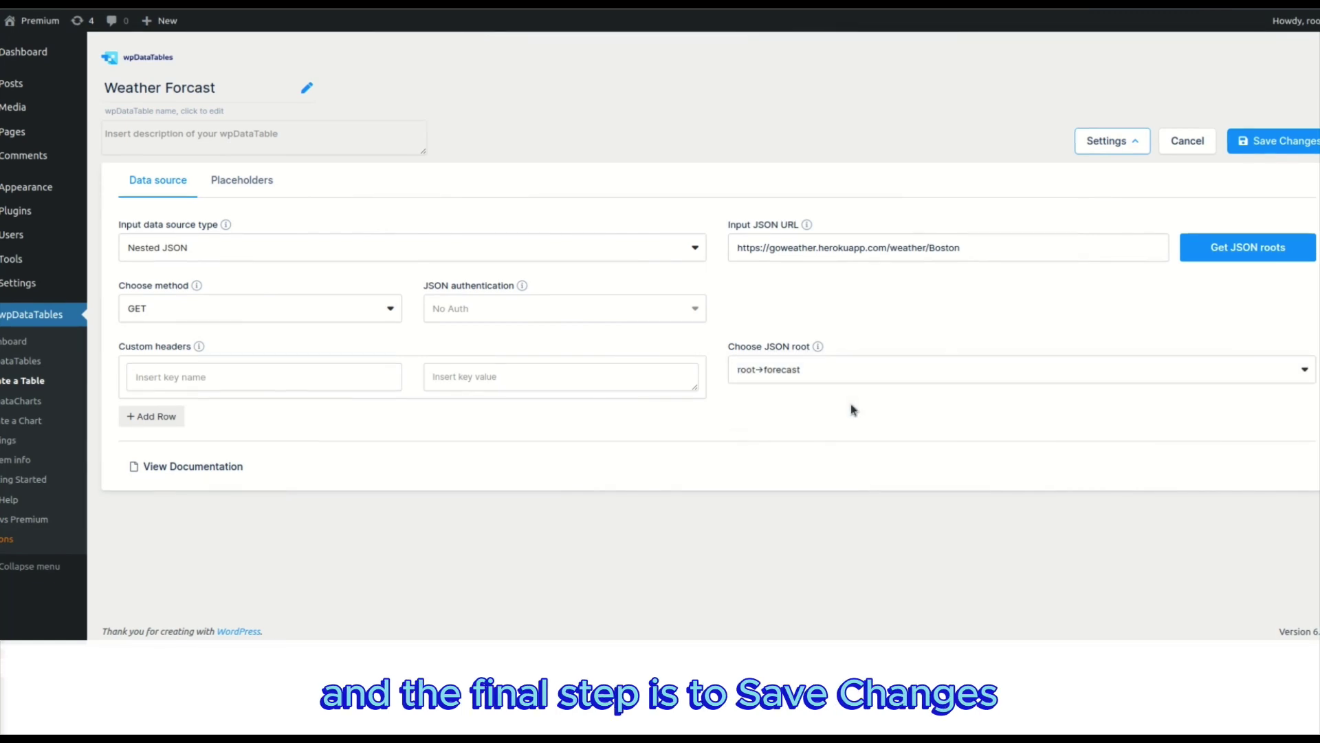
pyautogui.click(1258, 145)
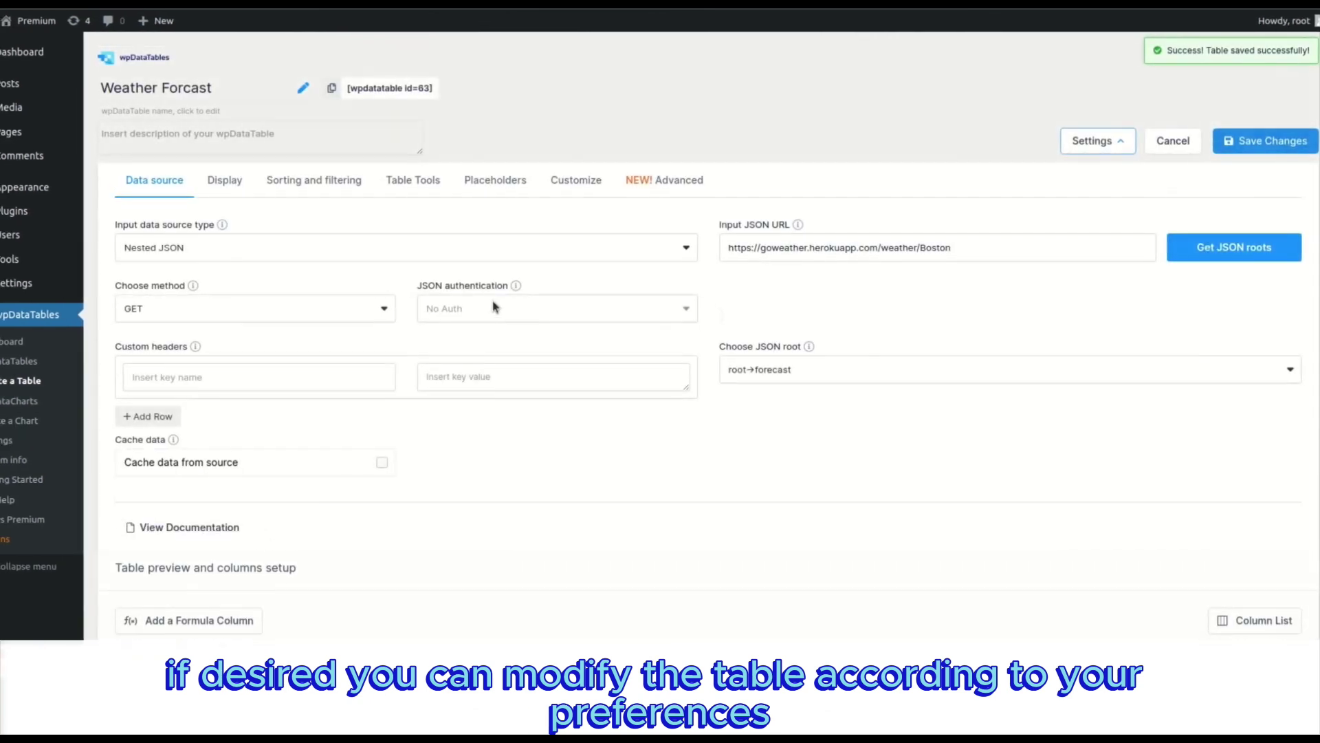
# Step: Change the Weather Forcast table's base skin to Mojito in its customization settings
pyautogui.click(579, 181)
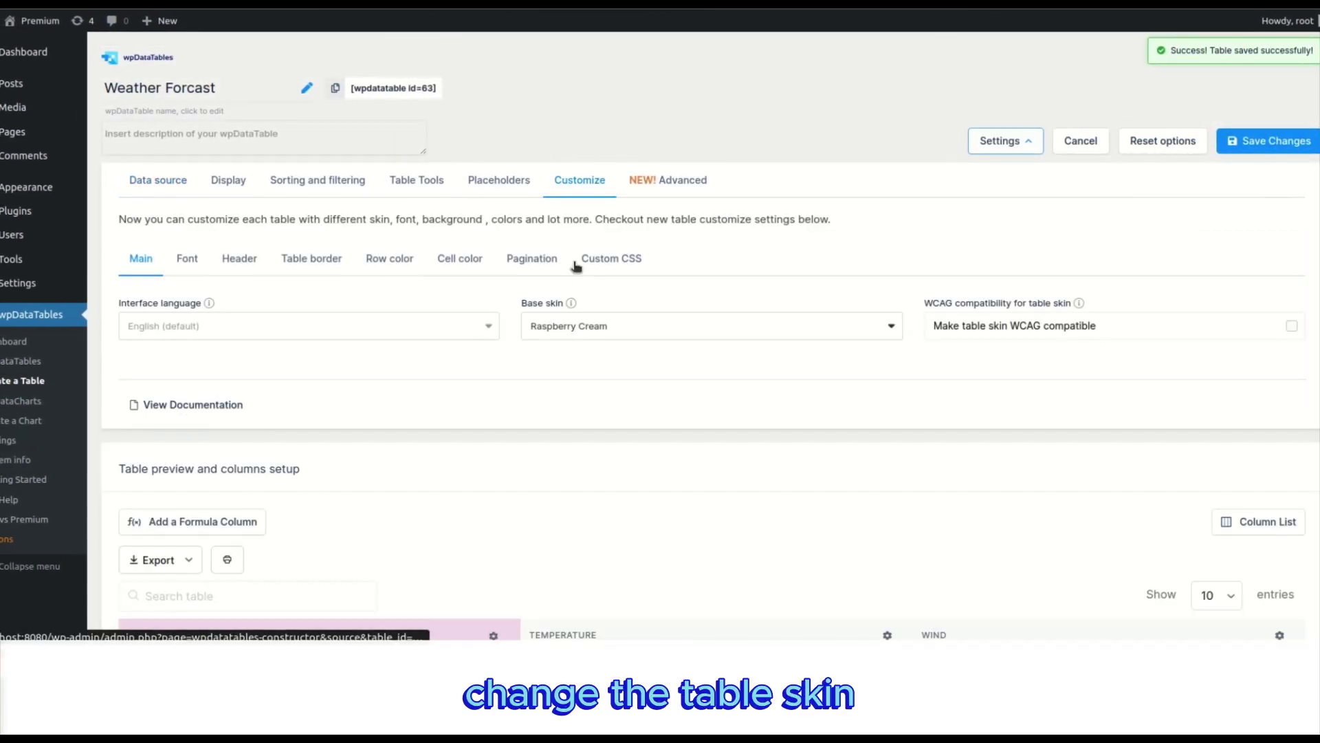
pyautogui.click(541, 328)
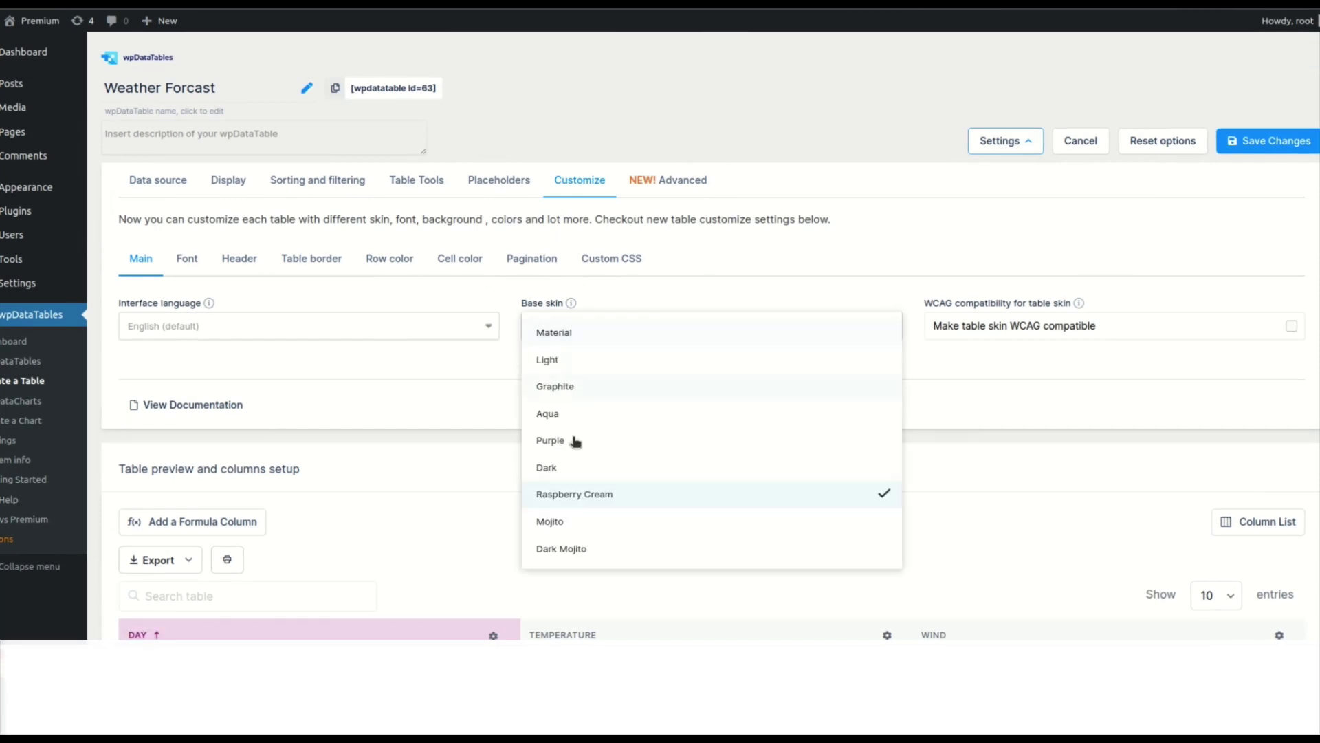
pyautogui.click(567, 529)
# Step: Set the day column's predefined filter value to 1 and save the column settings
pyautogui.scroll(-4, 666, 422)
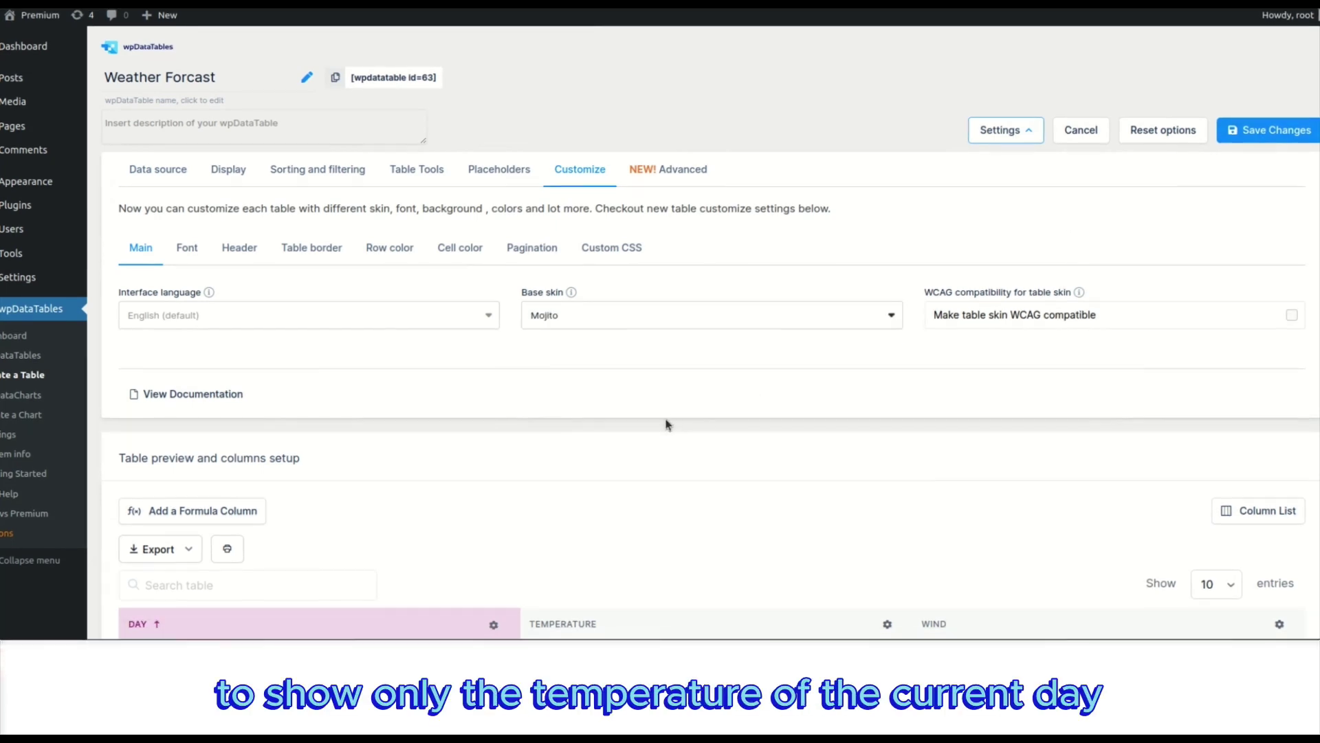
pyautogui.click(495, 386)
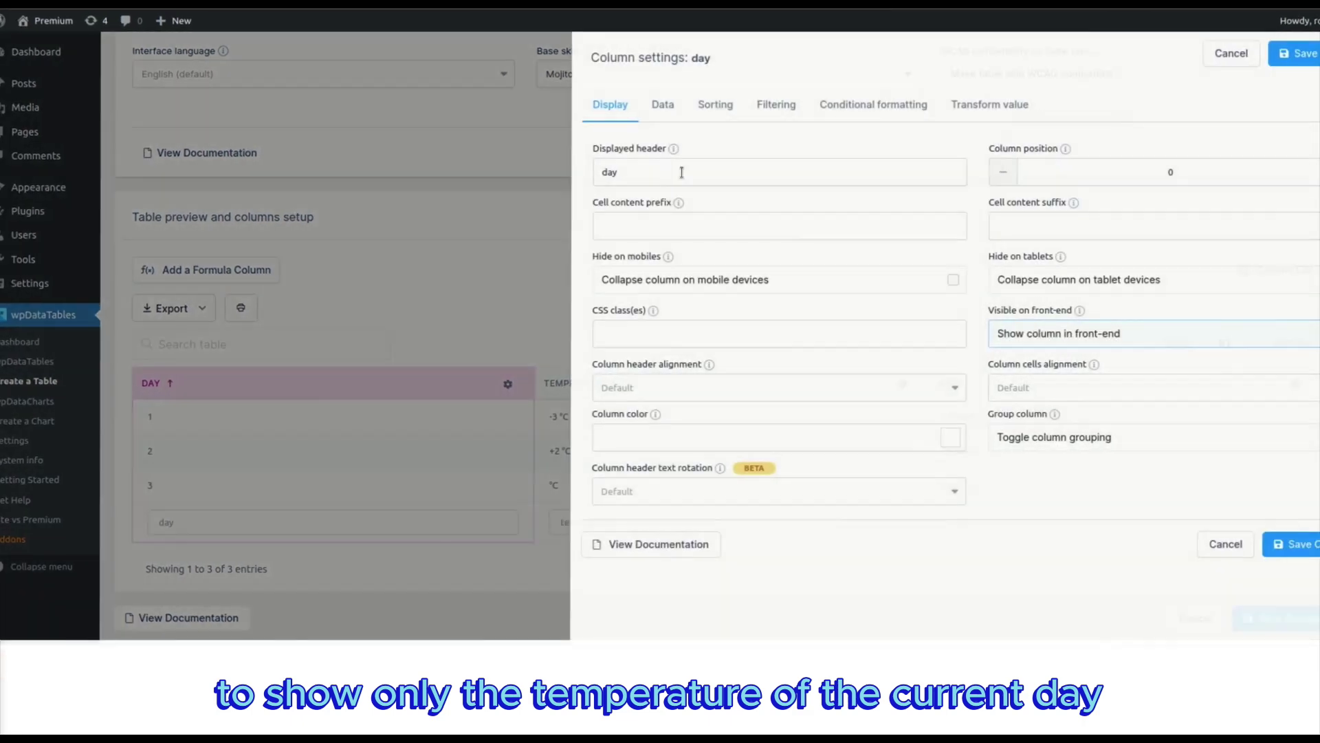
pyautogui.click(729, 105)
pyautogui.click(1047, 281)
pyautogui.write('3')
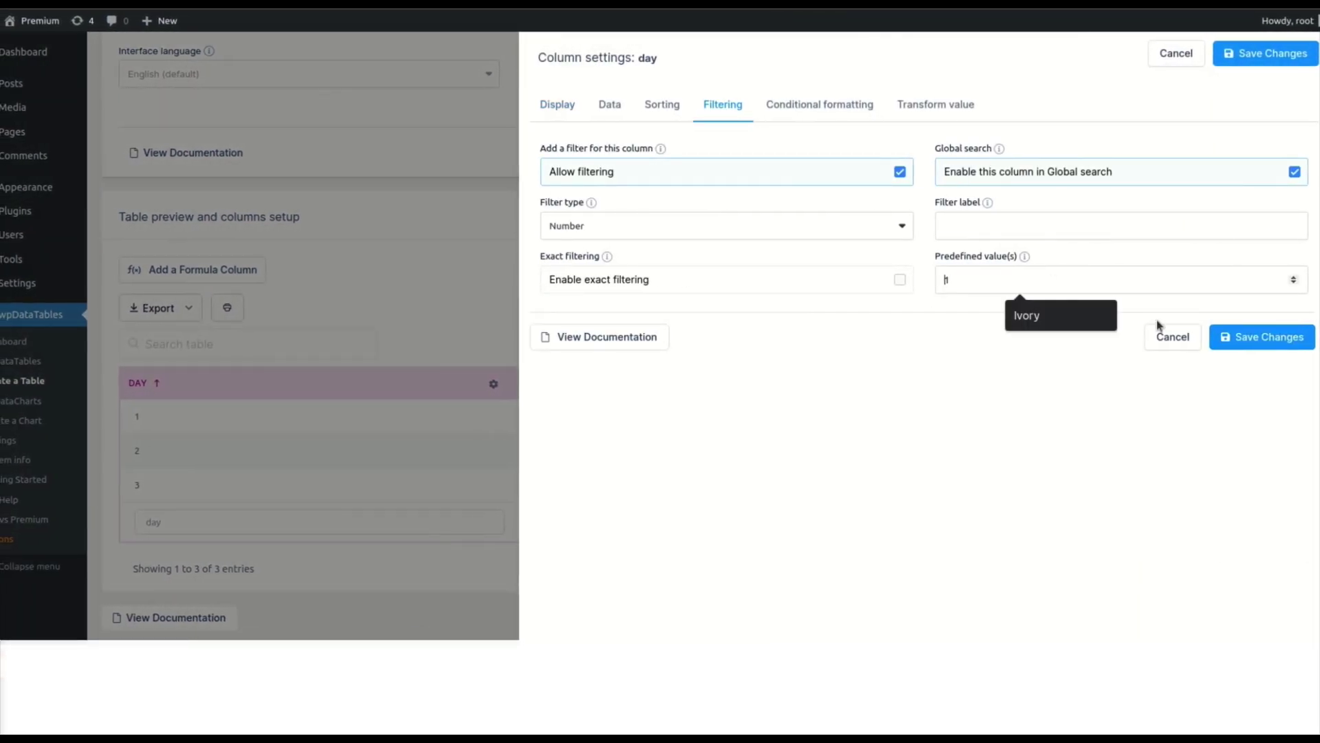
pyautogui.click(1241, 343)
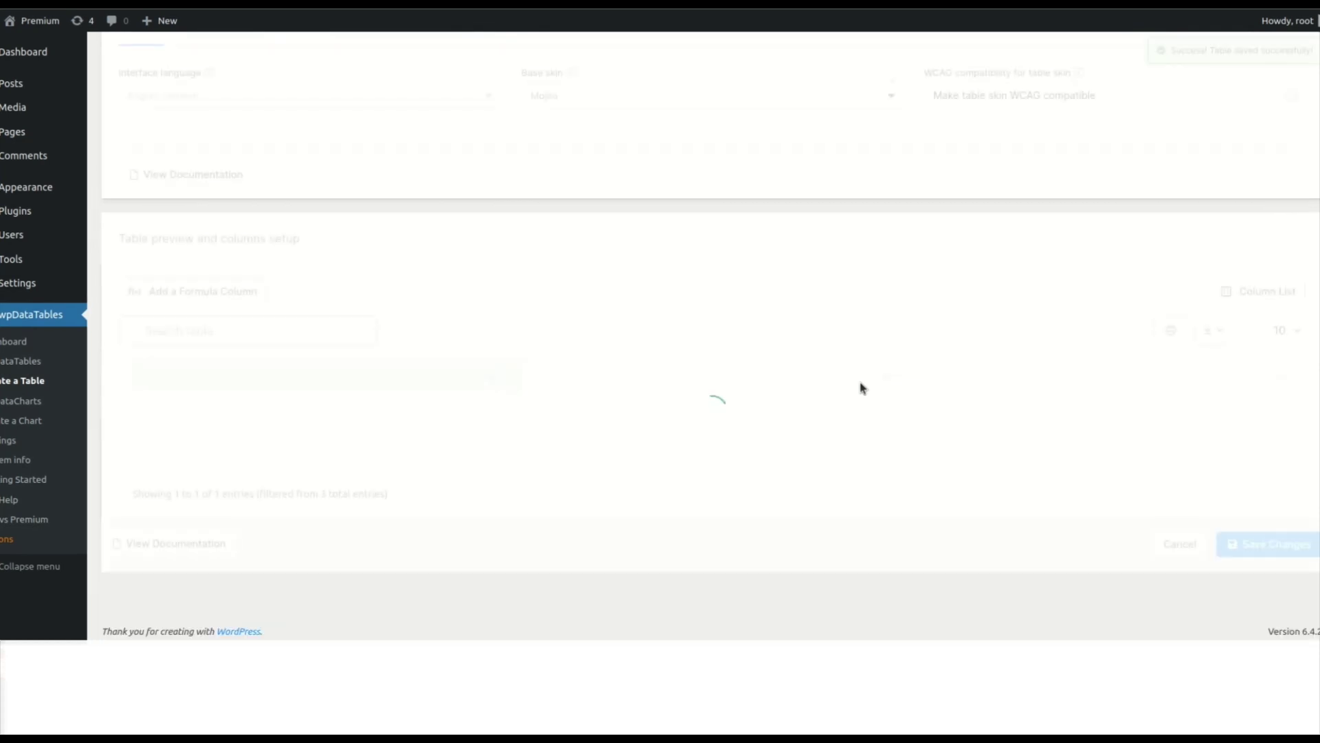
# Step: Copy the table's shortcode and publish a new page containing [wpdatatable id=63]
pyautogui.scroll(3, 472, 447)
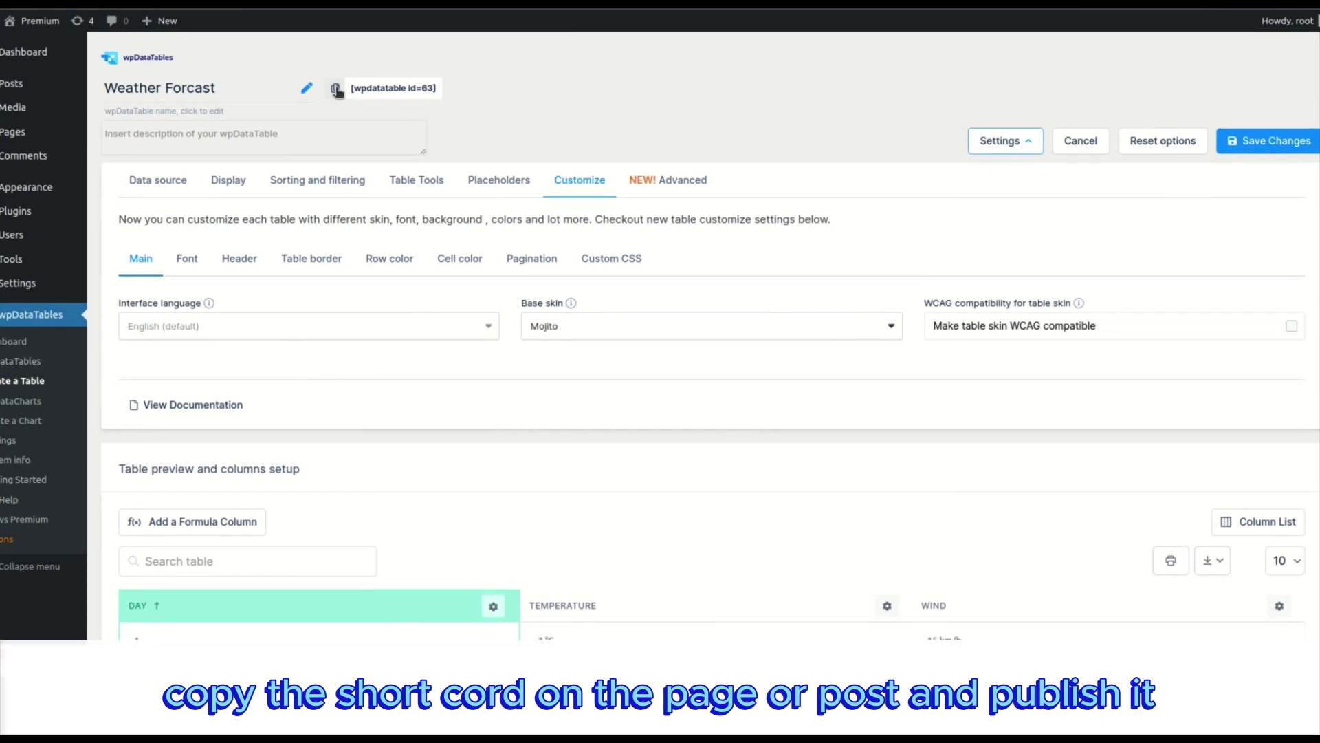
pyautogui.moveTo(41, 131)
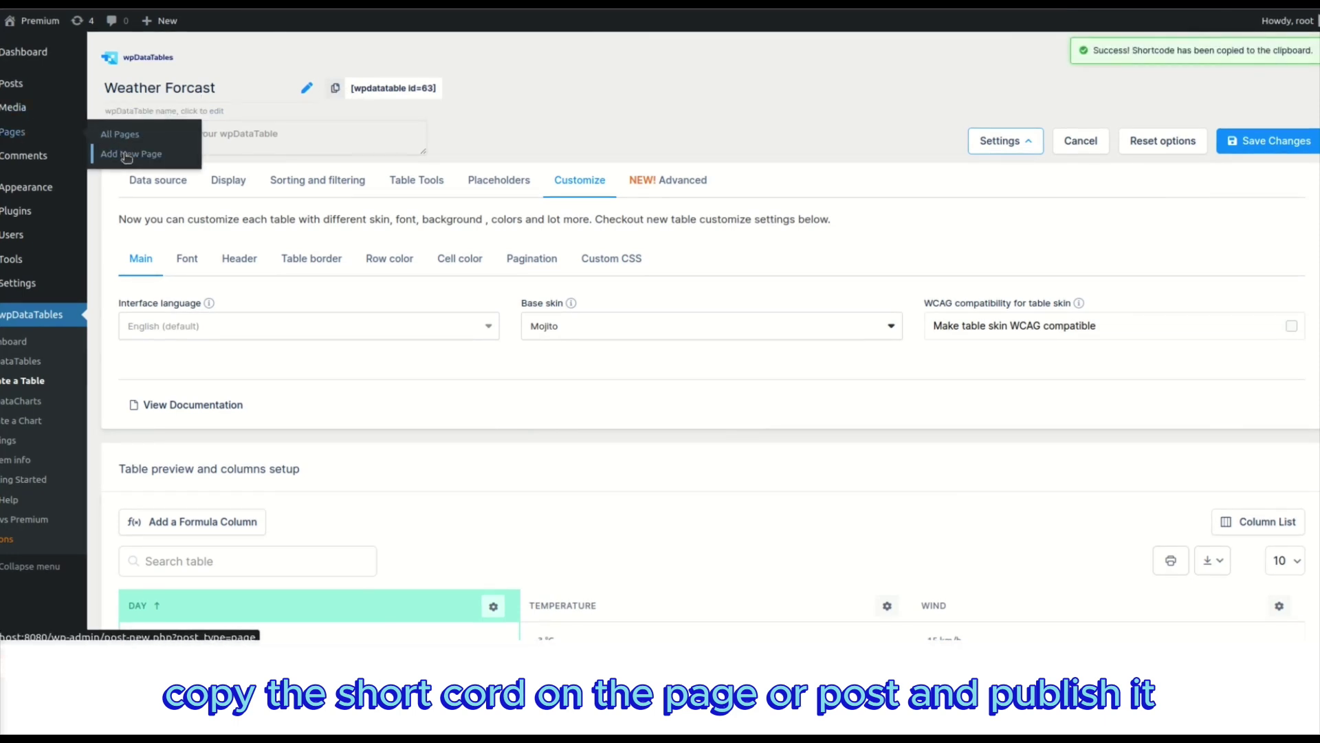
pyautogui.click(127, 155)
pyautogui.write('[wpdatatable id=63]')
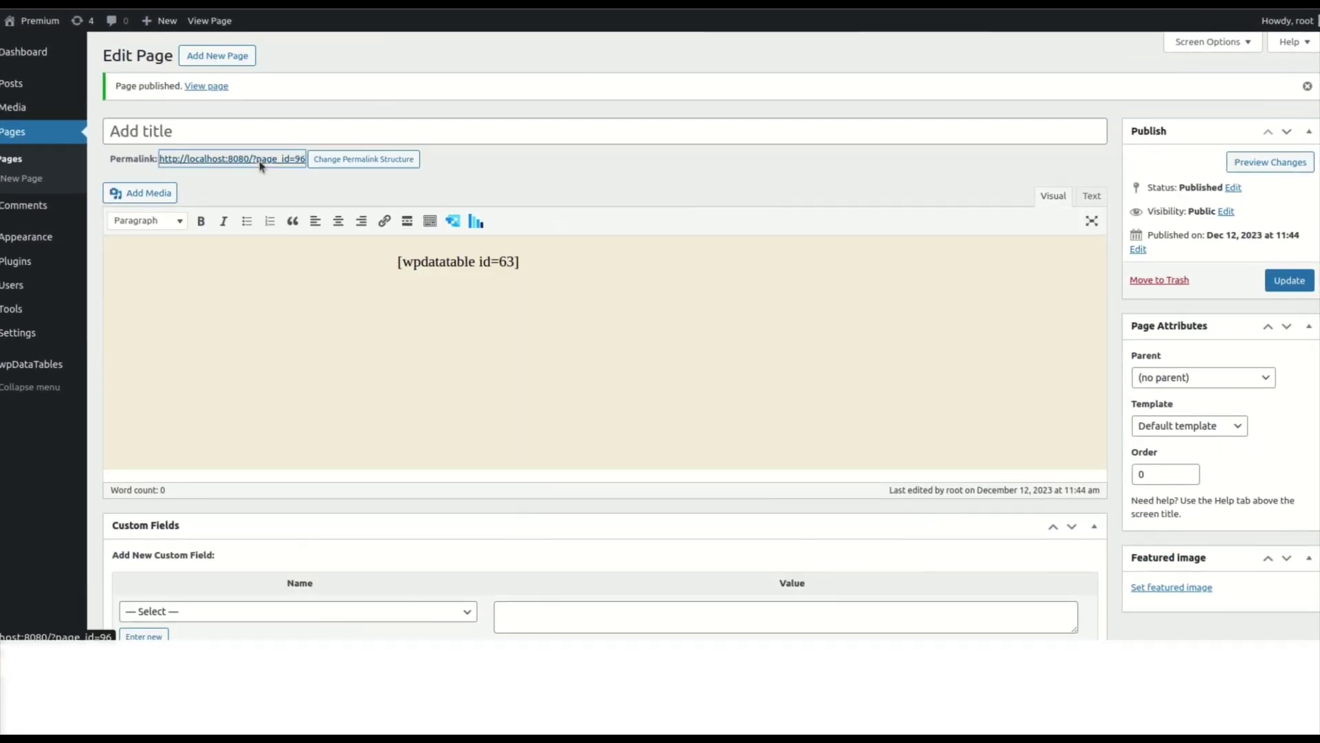
# Step: View the published page and check the Weather Forcast table's sorting by temperature, wind and day
pyautogui.click(261, 165)
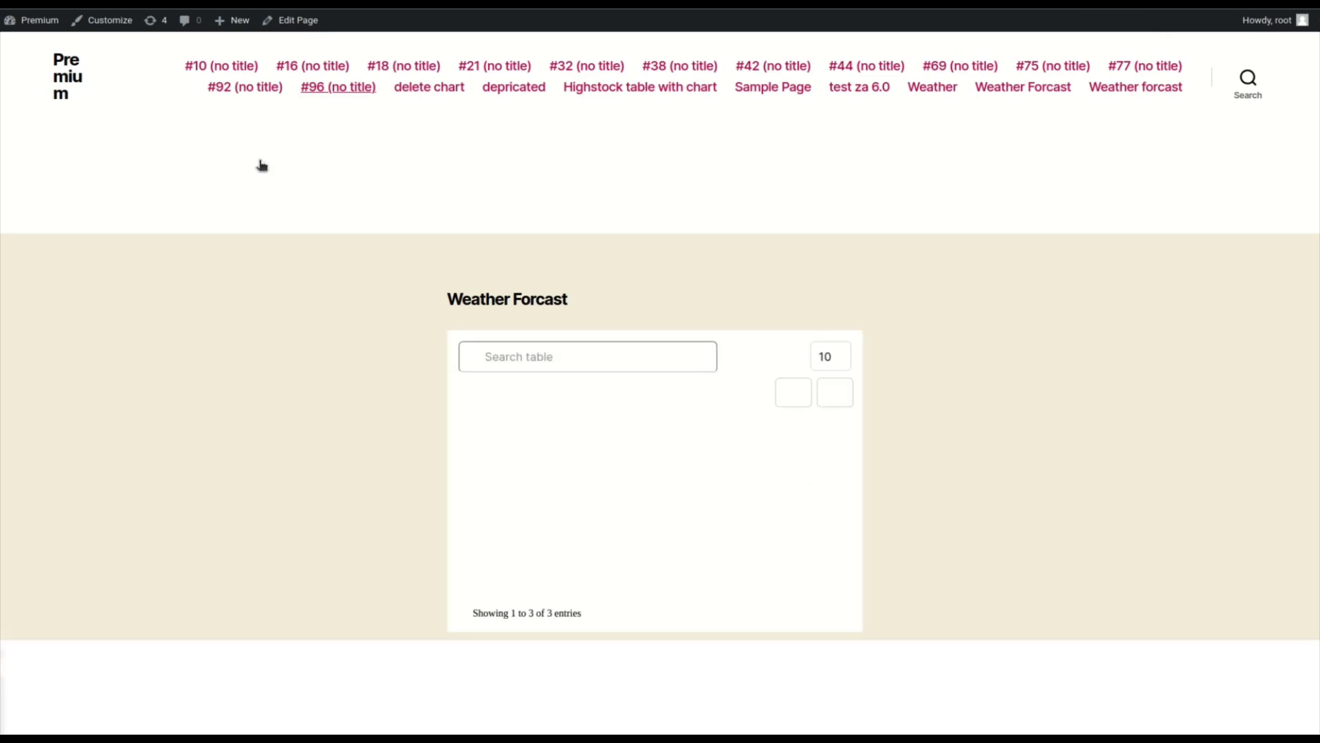
pyautogui.scroll(-3, 297, 283)
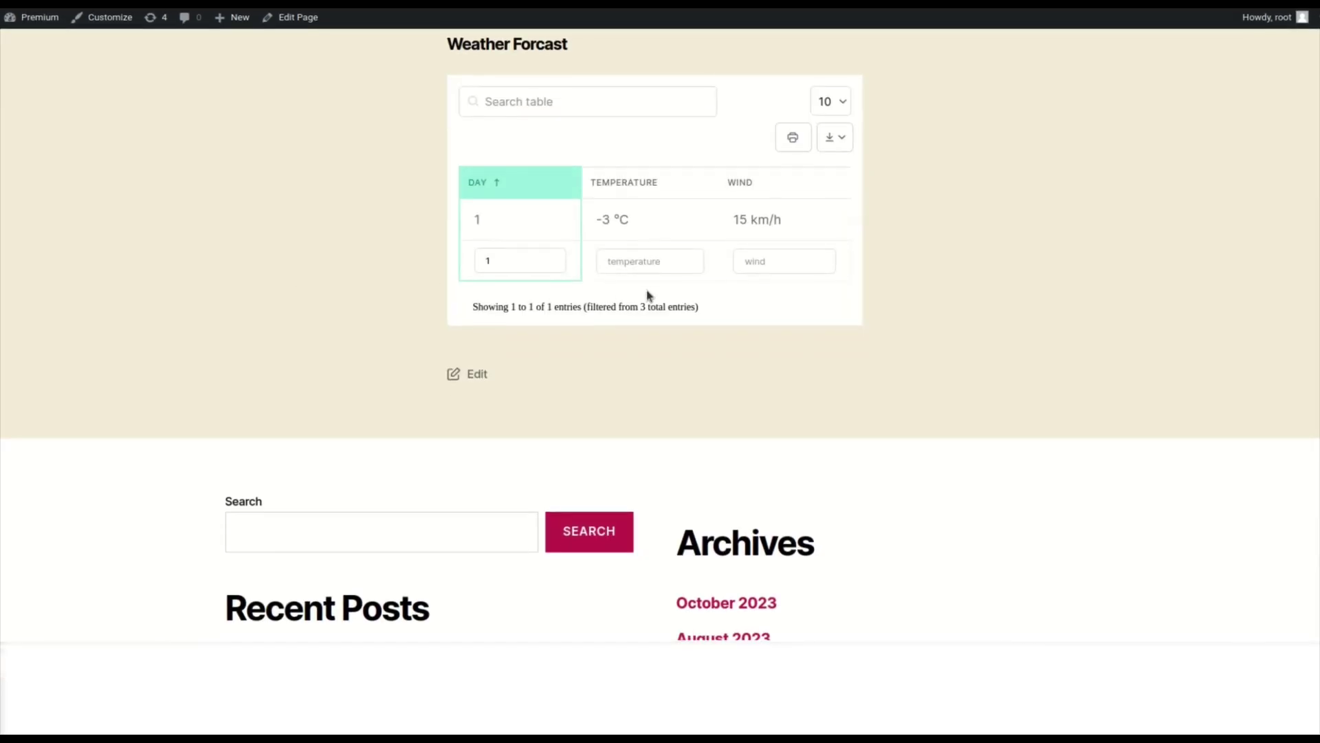
pyautogui.click(618, 187)
pyautogui.click(759, 190)
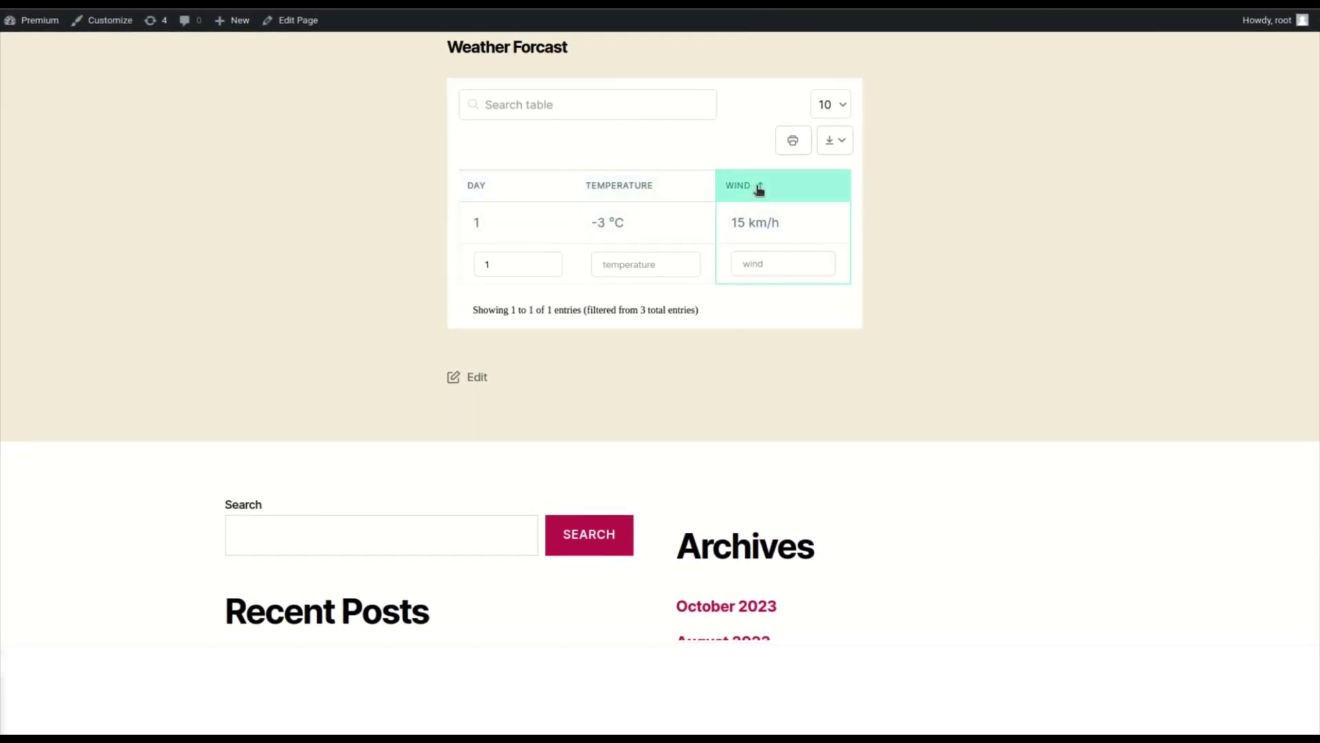
pyautogui.click(518, 195)
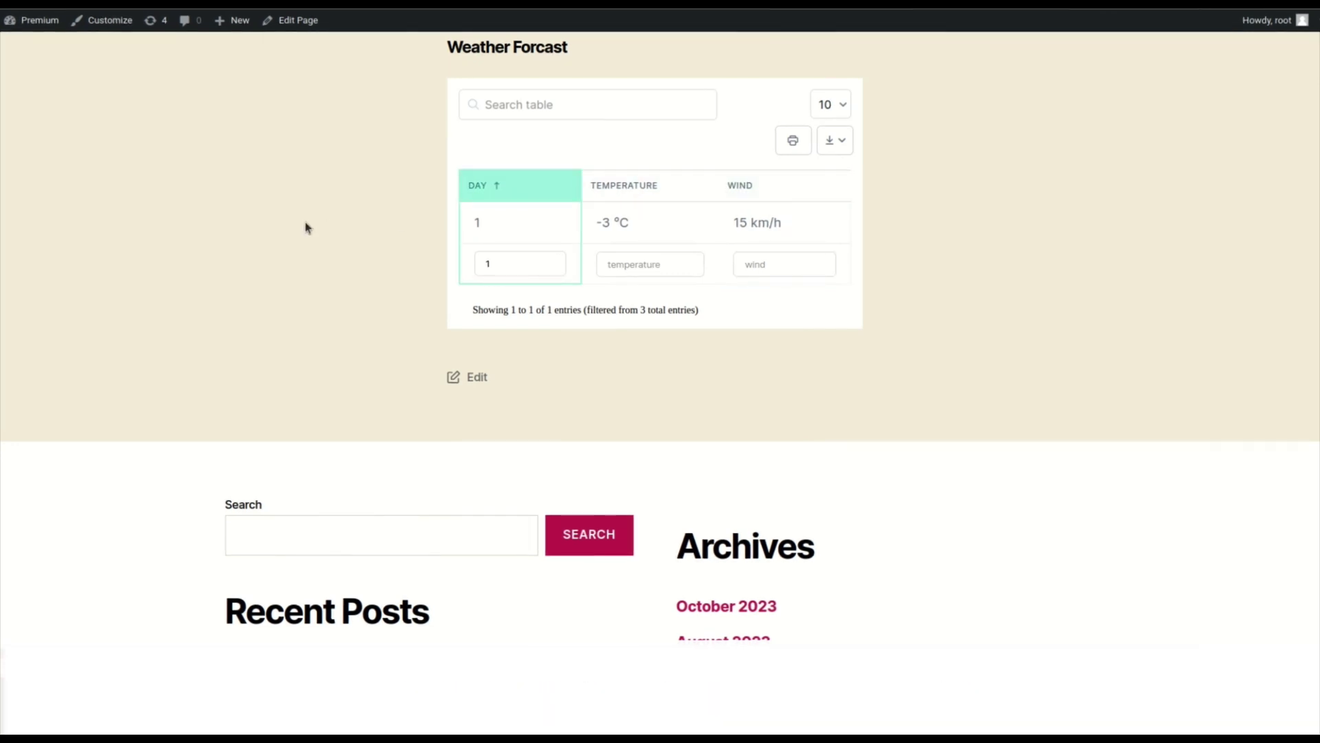